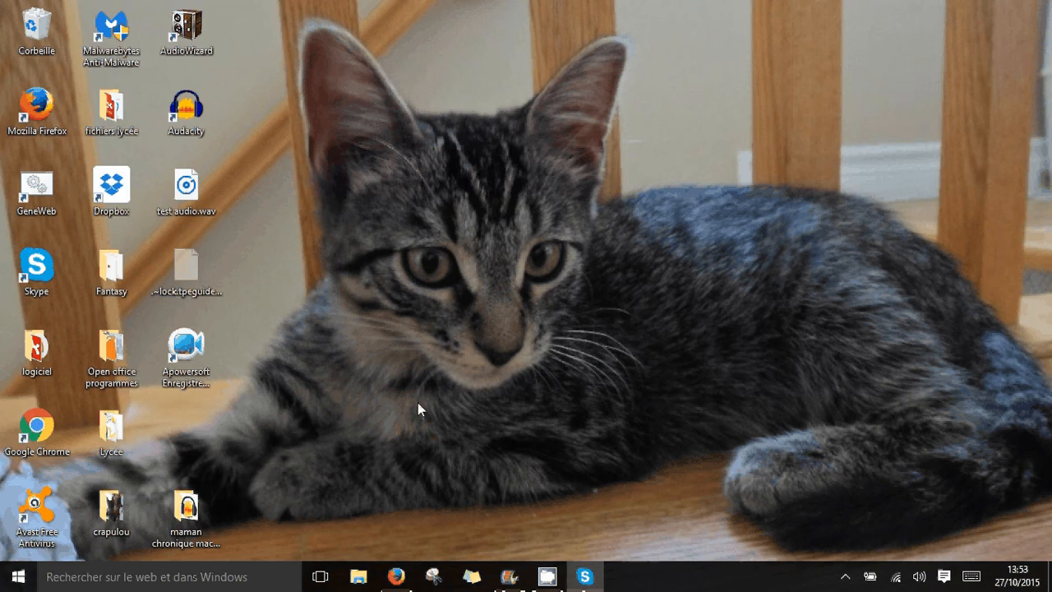
# - Open Audacity, record a short stereo voice clip of about 6.8 seconds, and play it back
pyautogui.doubleClick(186, 118)
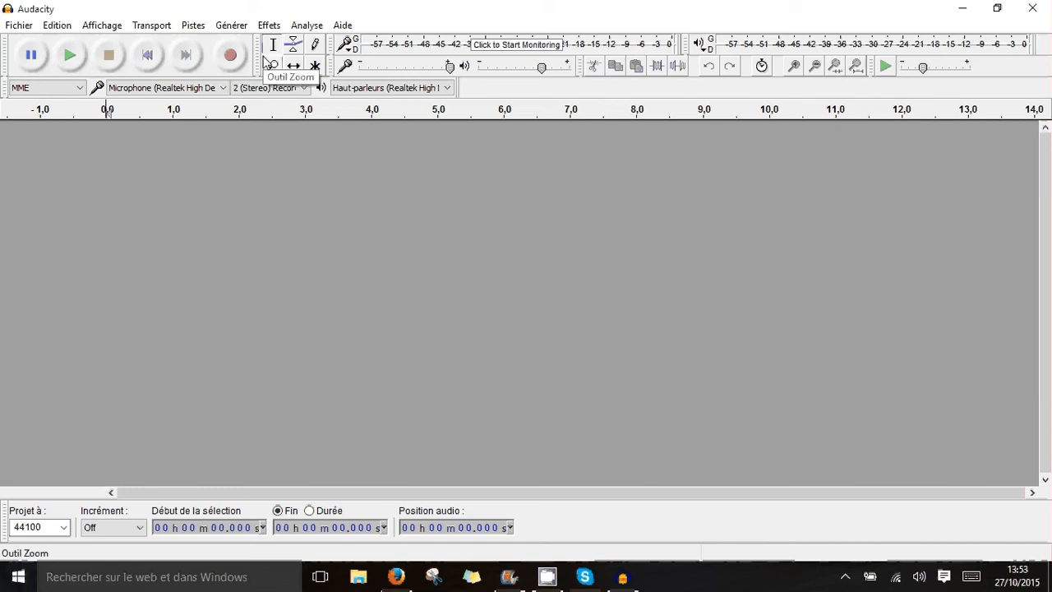
pyautogui.click(231, 55)
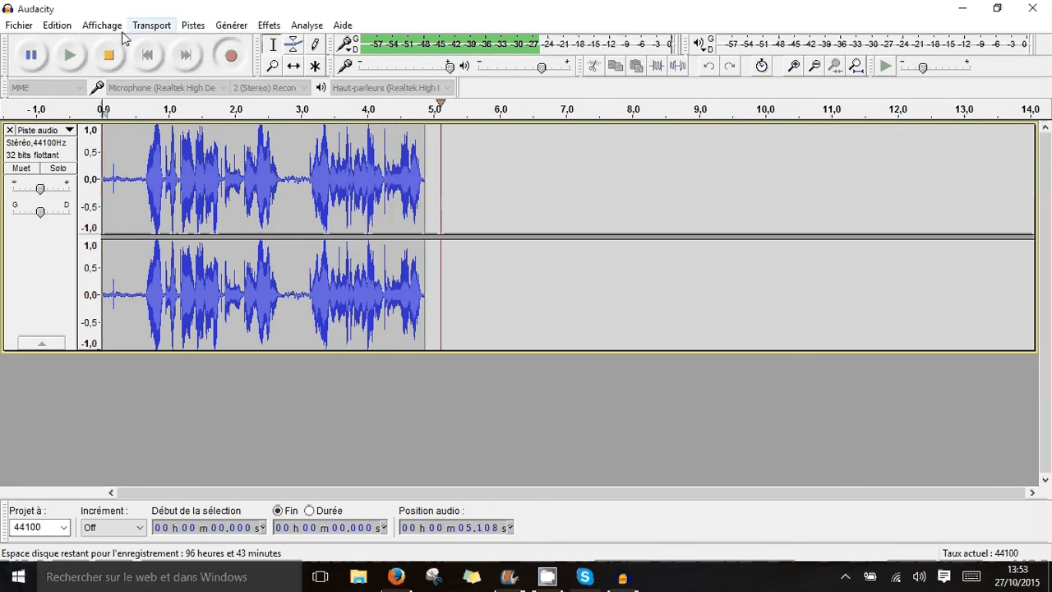
pyautogui.click(116, 60)
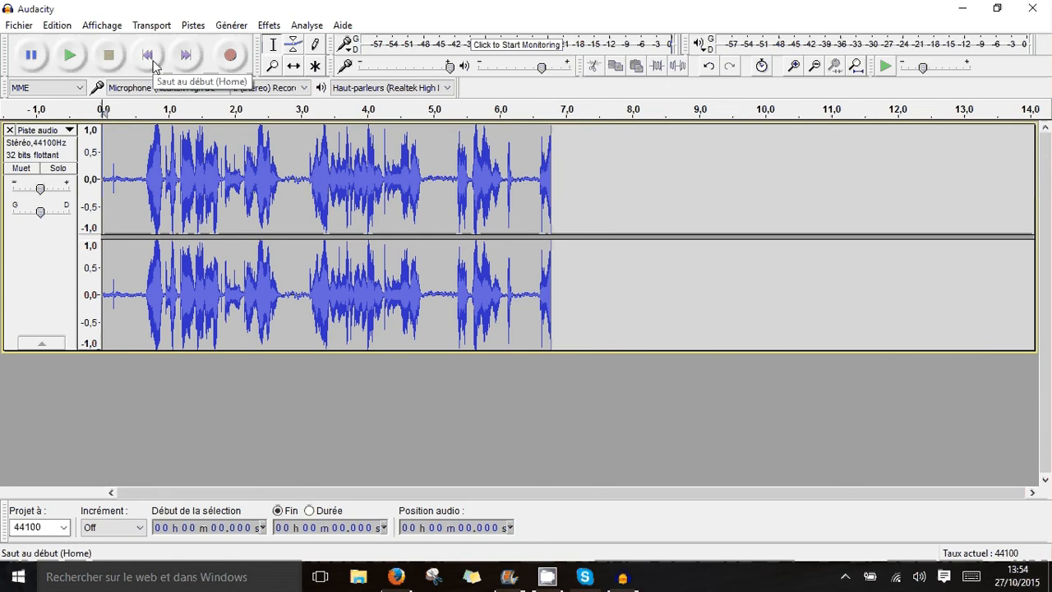
pyautogui.click(68, 56)
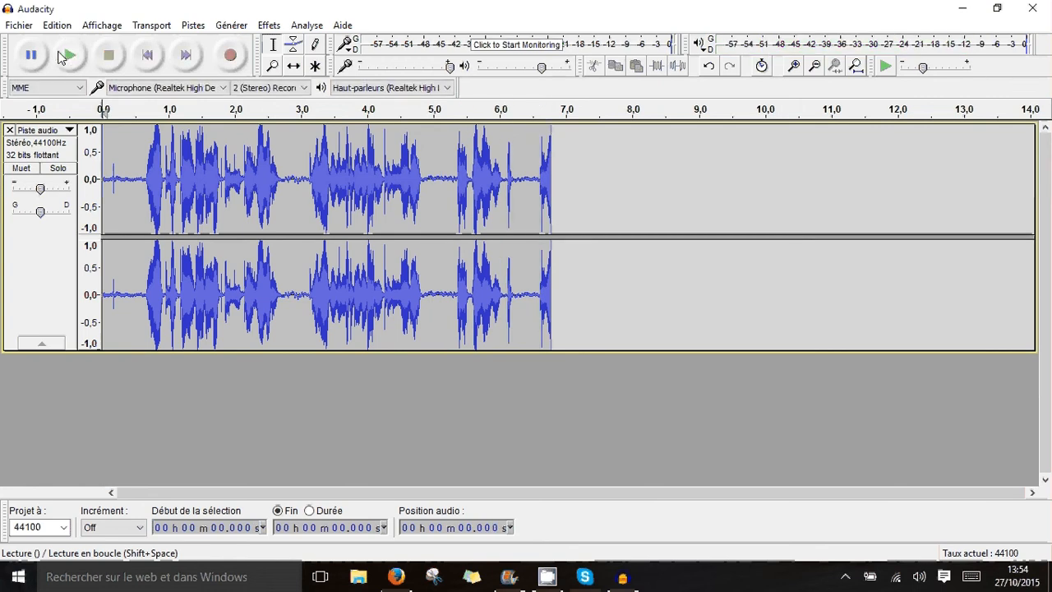
# - Export the recording as a 16-bit PCM WAV, replacing test audio.wav on the desktop and leaving the metadata empty
pyautogui.click(18, 27)
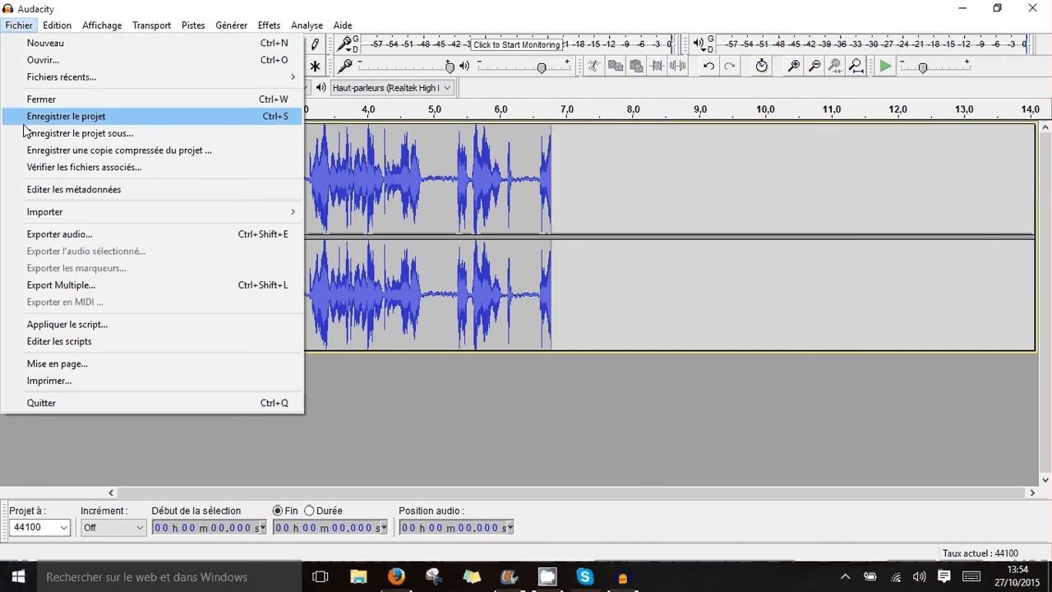
pyautogui.click(73, 236)
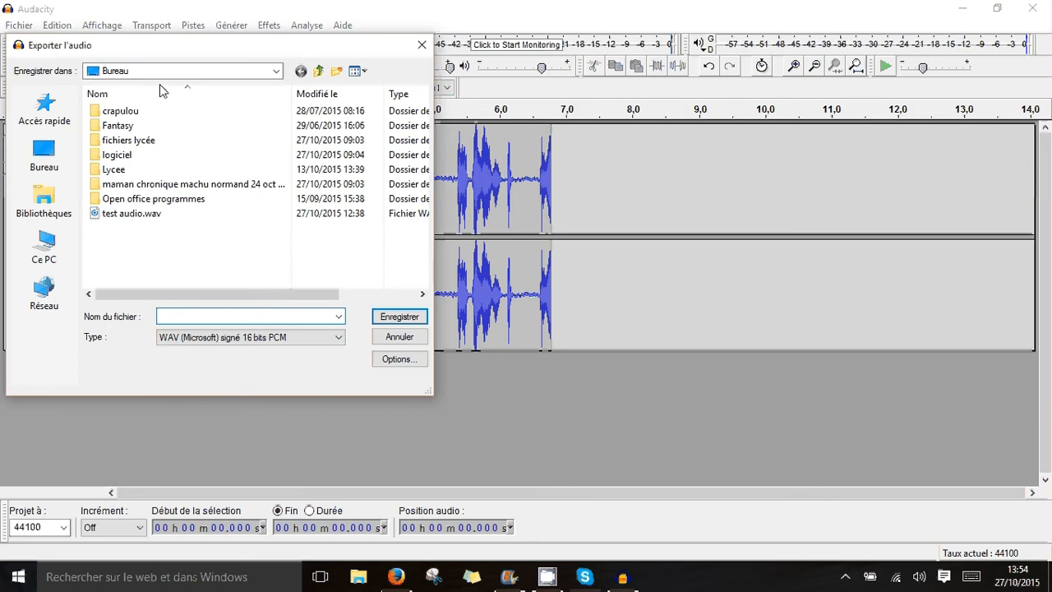
pyautogui.click(125, 215)
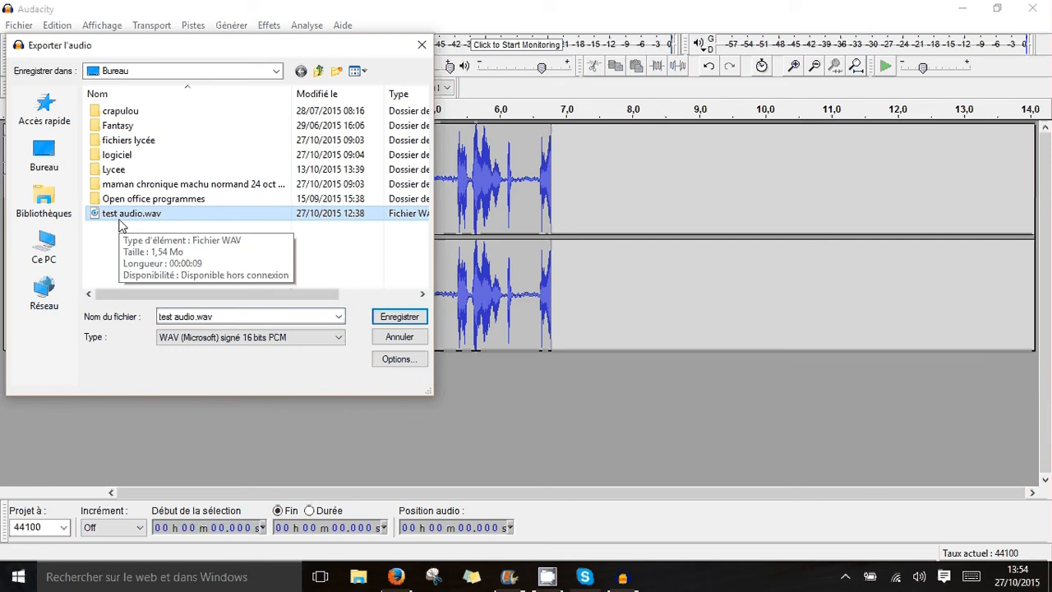
pyautogui.click(393, 317)
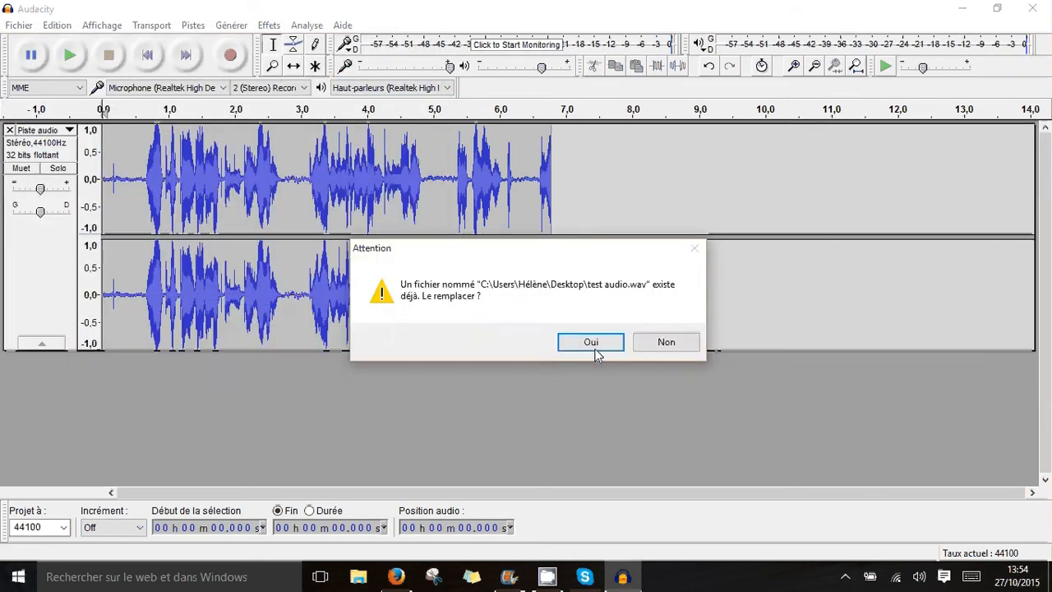
pyautogui.click(592, 344)
pyautogui.click(530, 404)
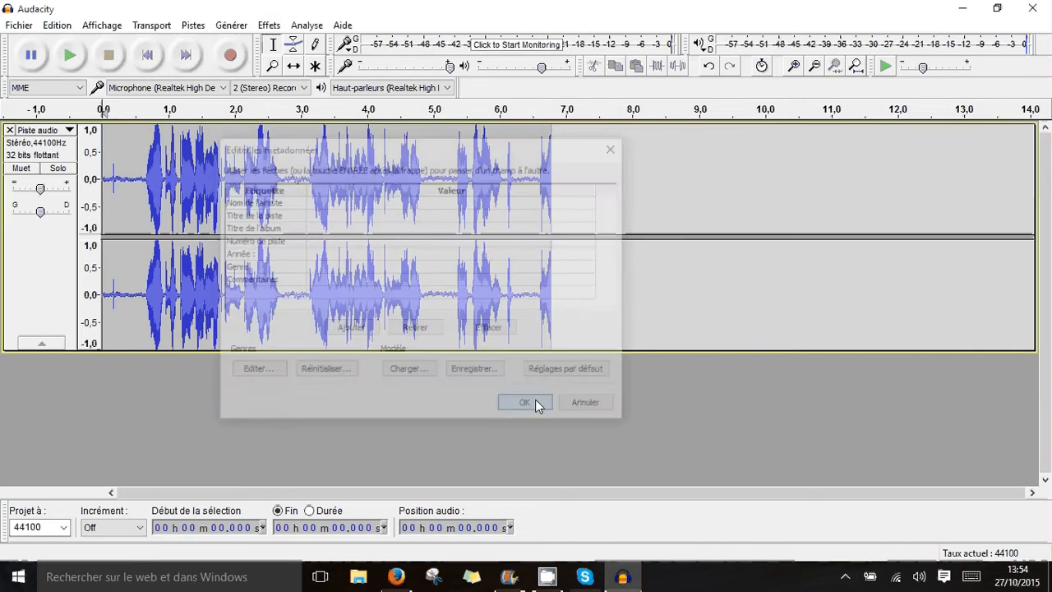
# - Minimize Audacity, open Firefox, and search the web for soundcloud.com in a new tab
pyautogui.click(963, 10)
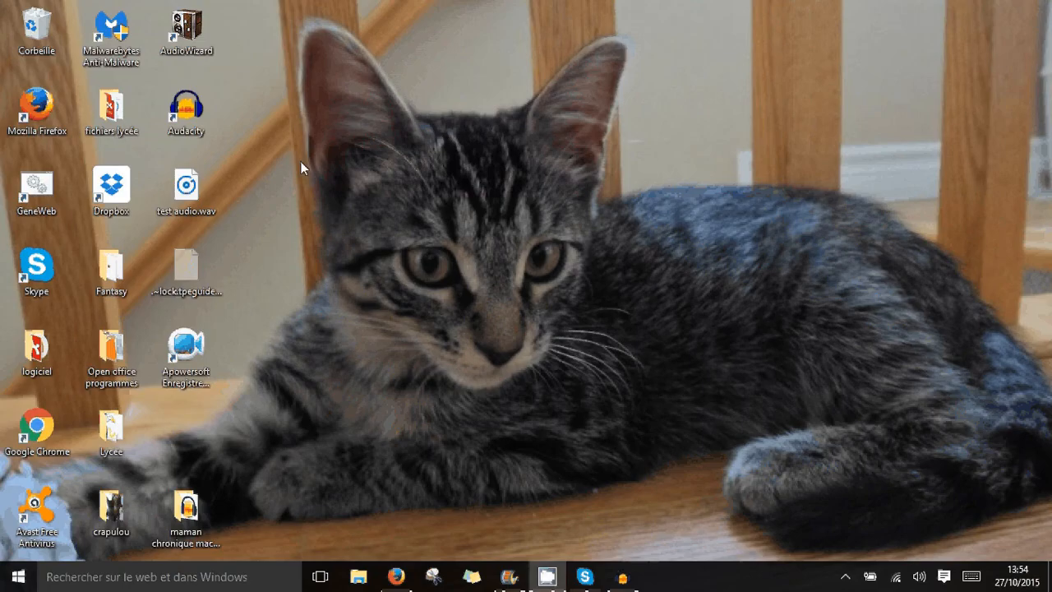
pyautogui.doubleClick(57, 125)
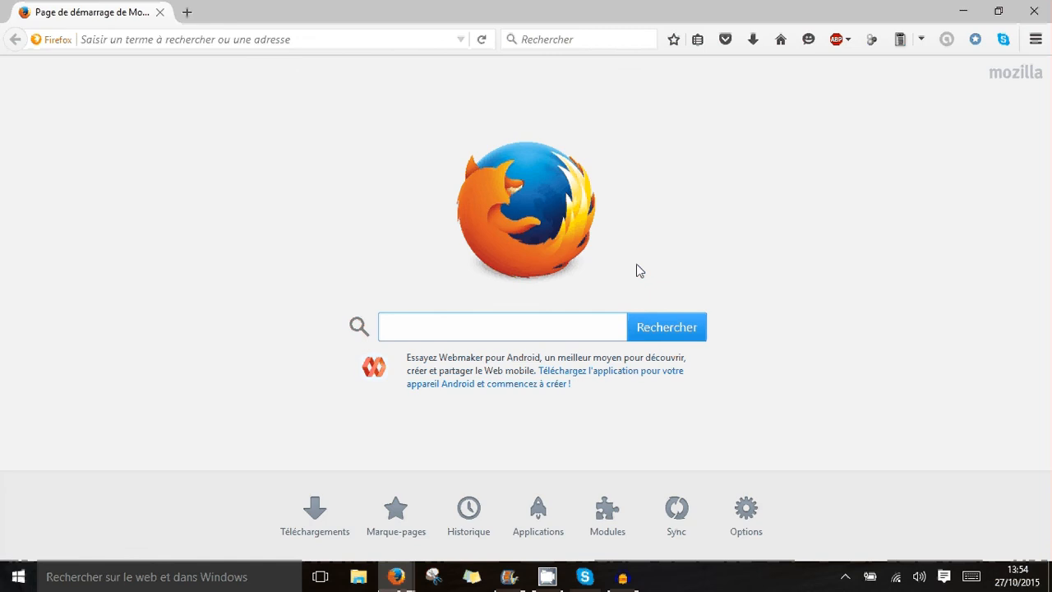
pyautogui.click(197, 14)
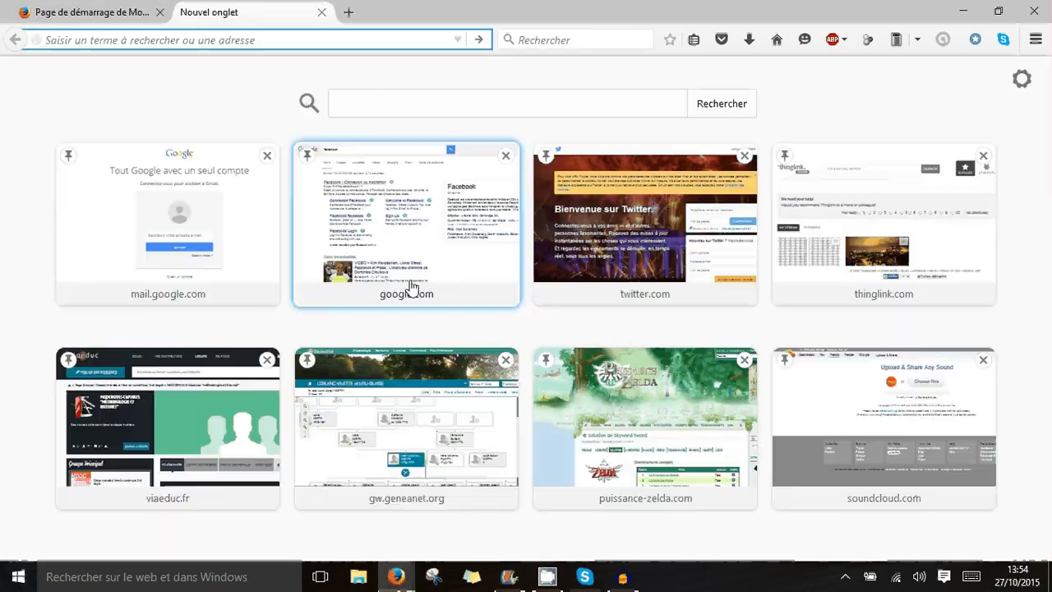
pyautogui.click(376, 101)
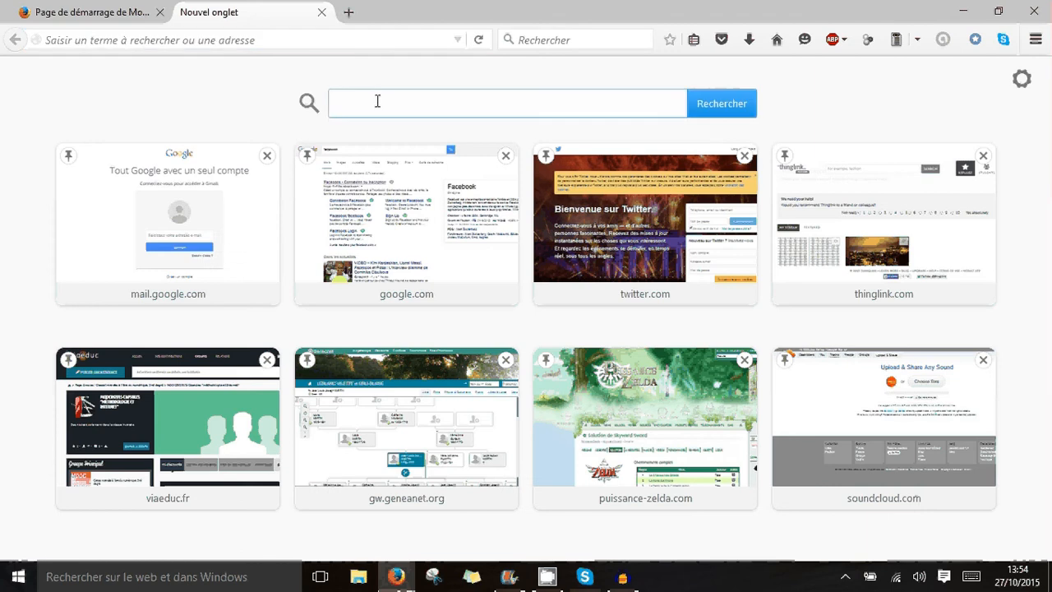
pyautogui.write('sound')
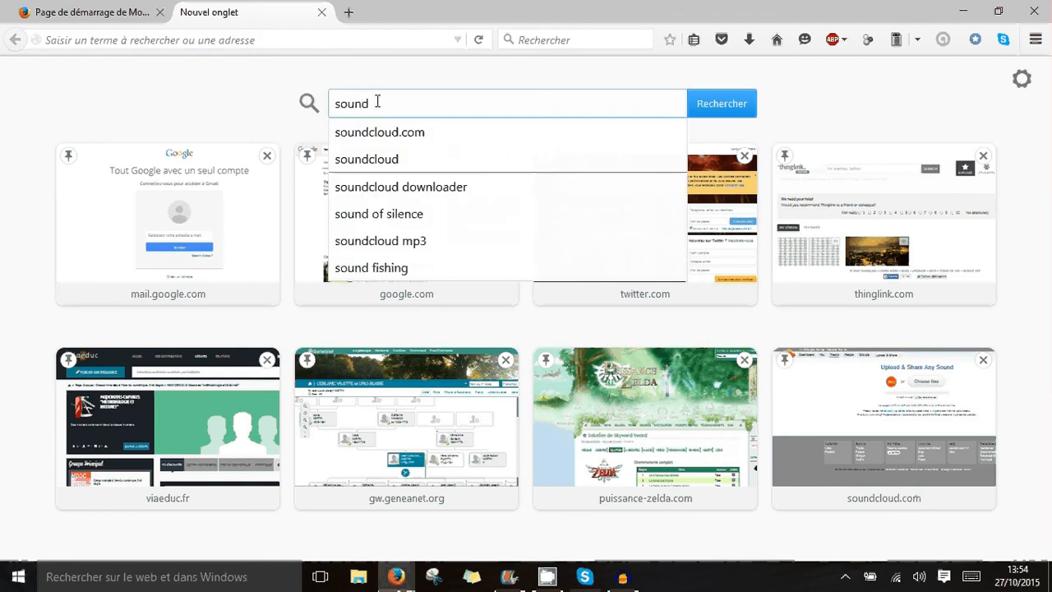
pyautogui.click(370, 131)
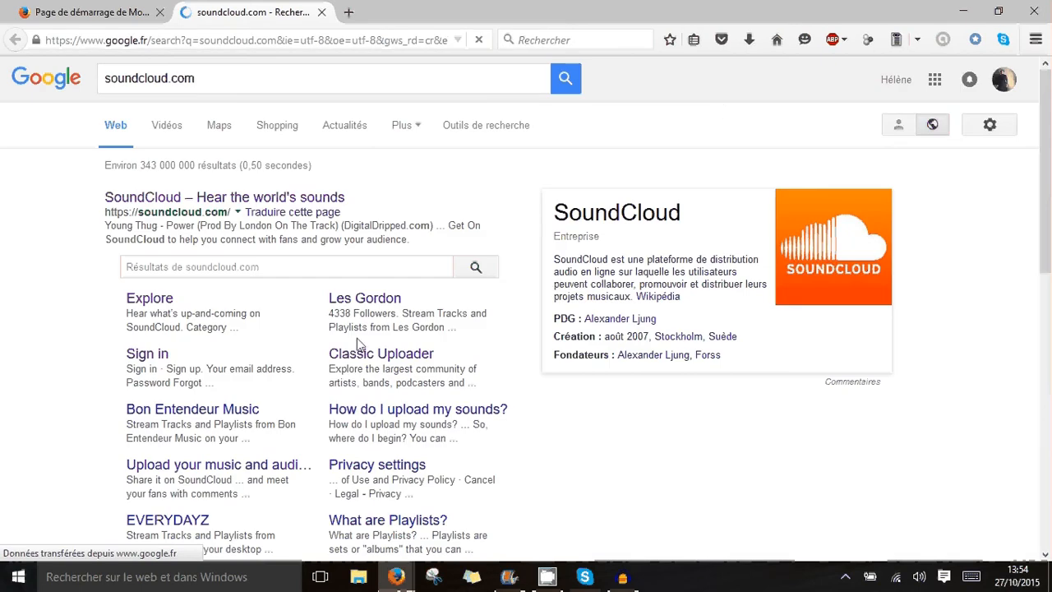
# - Open SoundCloud's Sign in page from the search results and sign in with the prefilled account credentials
pyautogui.click(146, 353)
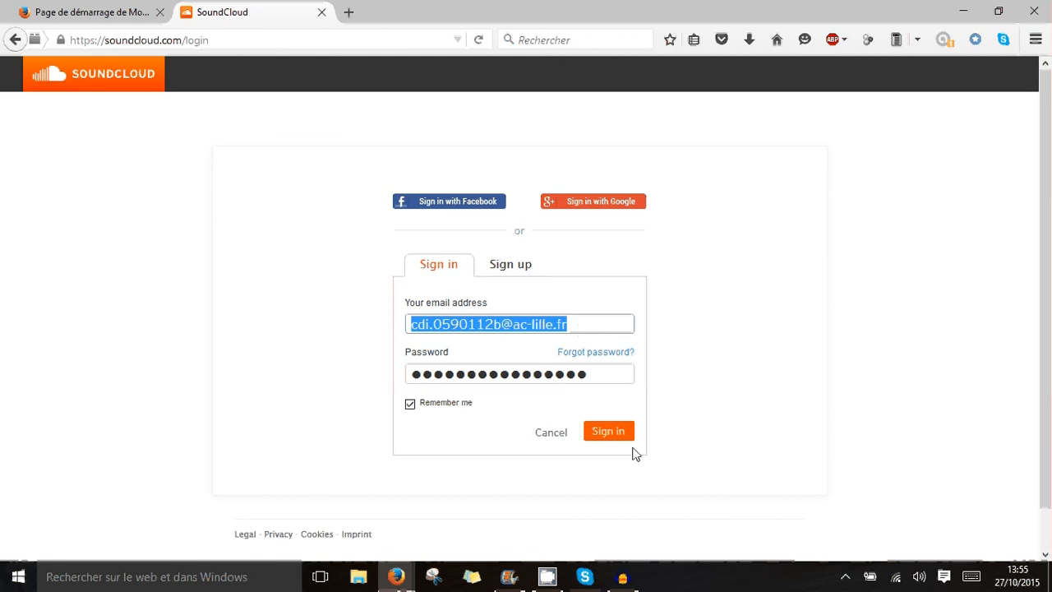
pyautogui.click(610, 433)
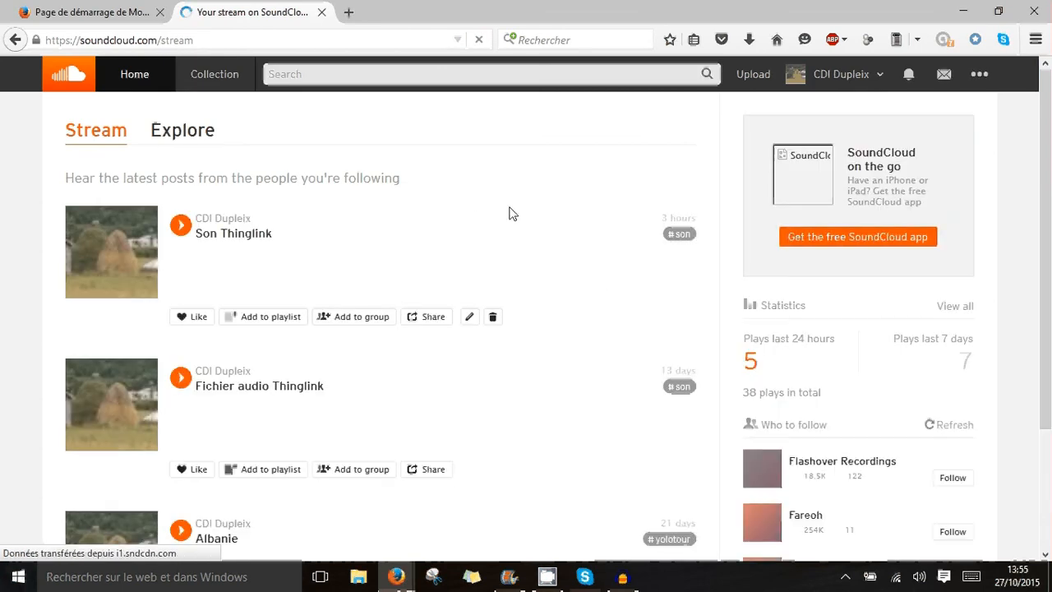
pyautogui.scroll(-5, 510, 214)
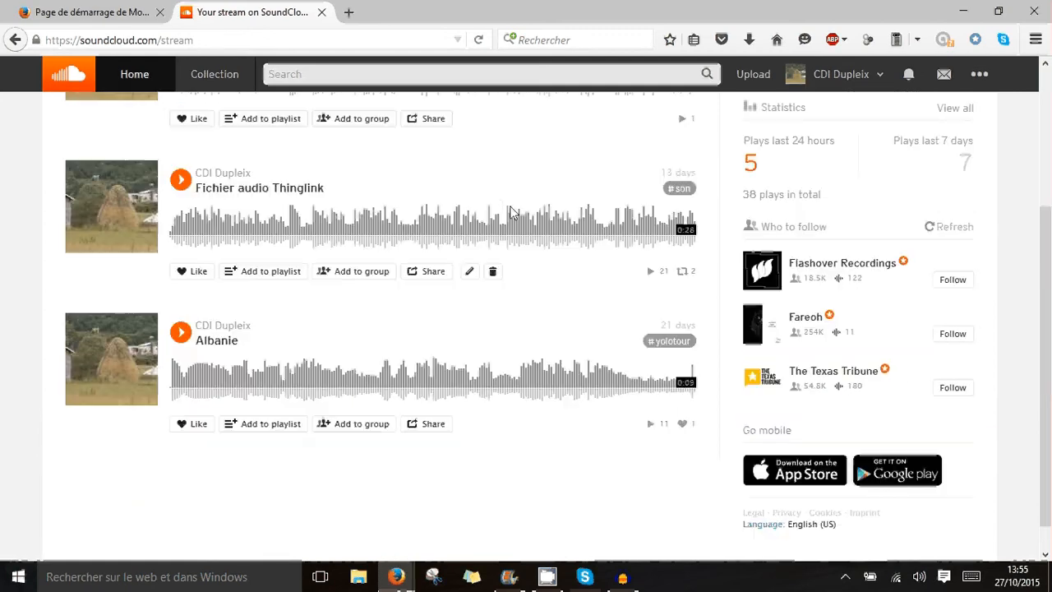
pyautogui.scroll(5, 520, 370)
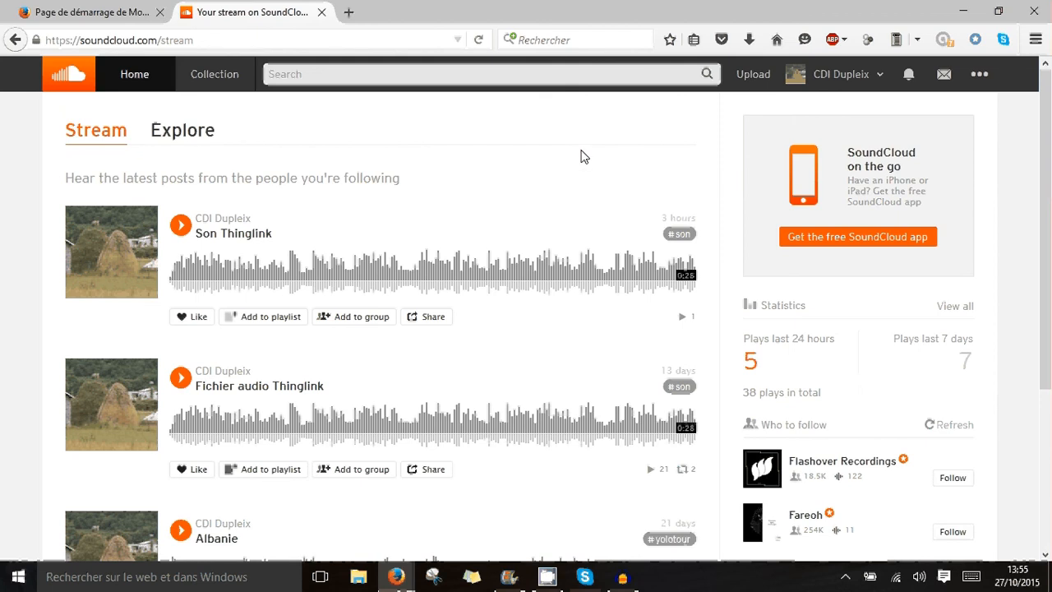
# - Upload test audio.wav from the desktop (Bureau) to SoundCloud
pyautogui.click(760, 83)
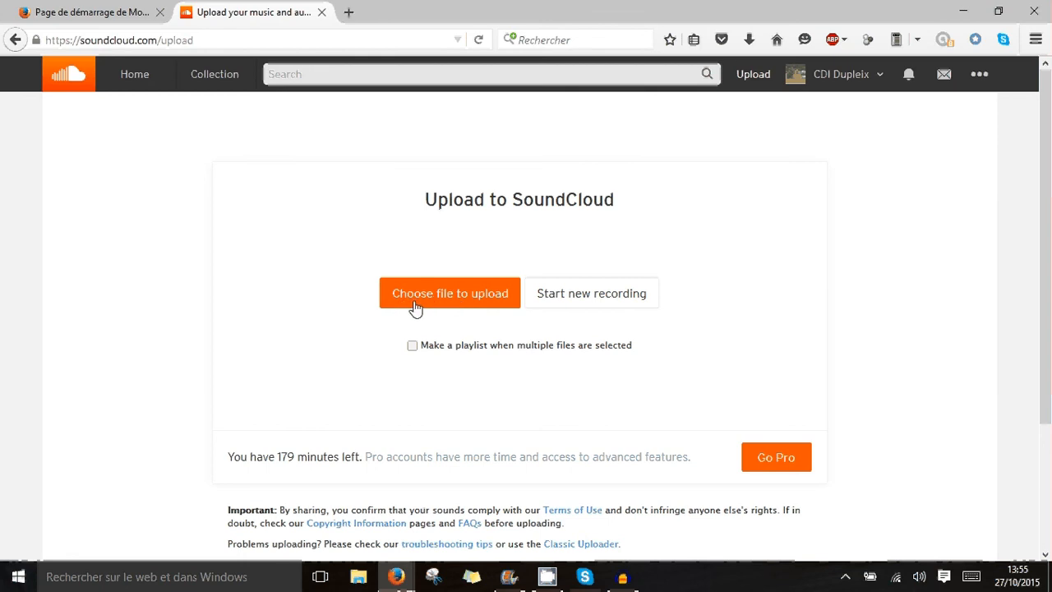
pyautogui.click(491, 303)
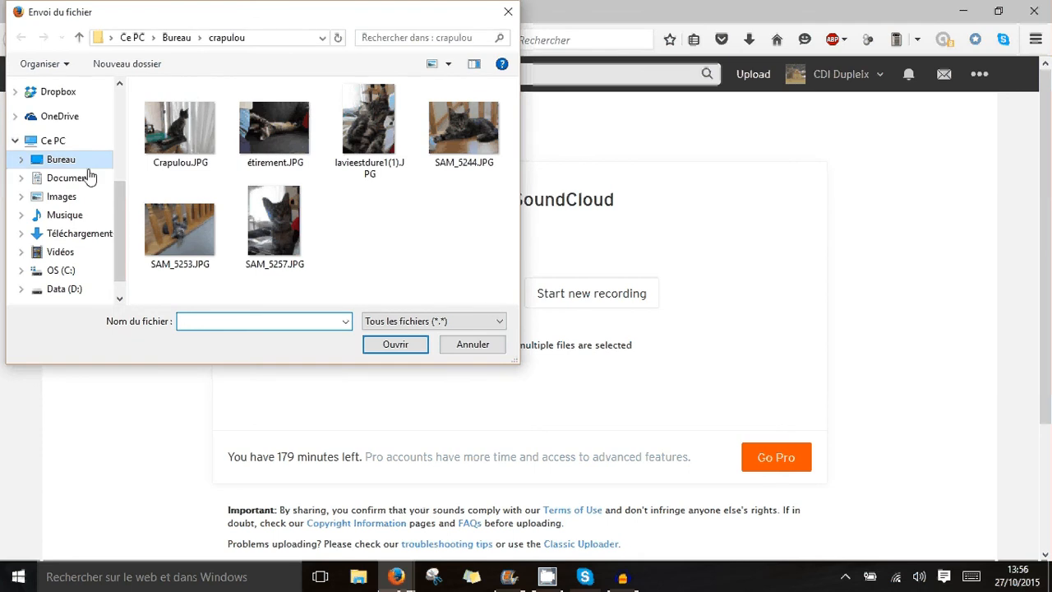
pyautogui.click(59, 162)
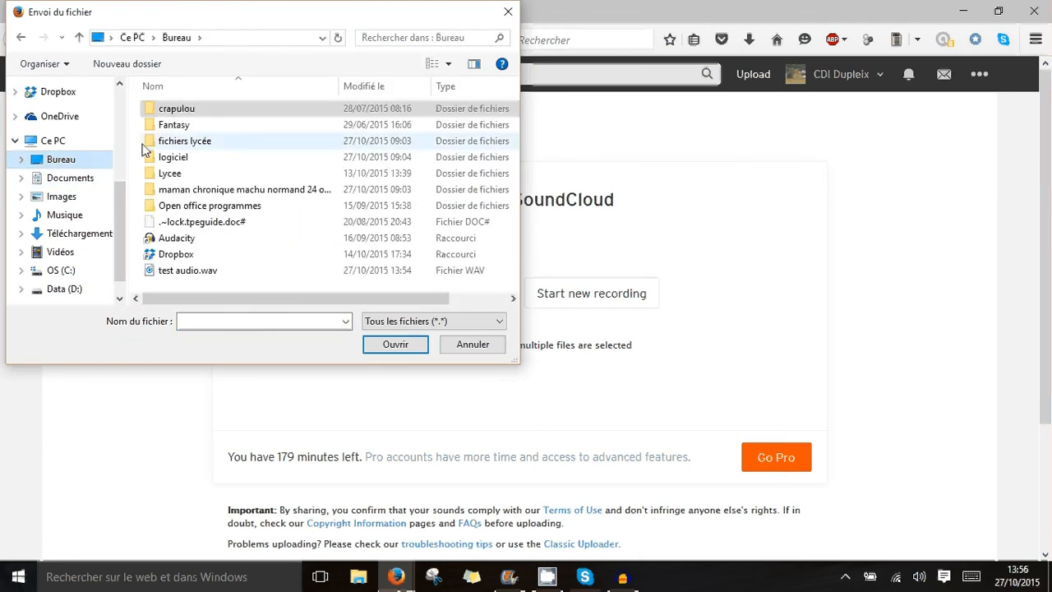
pyautogui.click(179, 275)
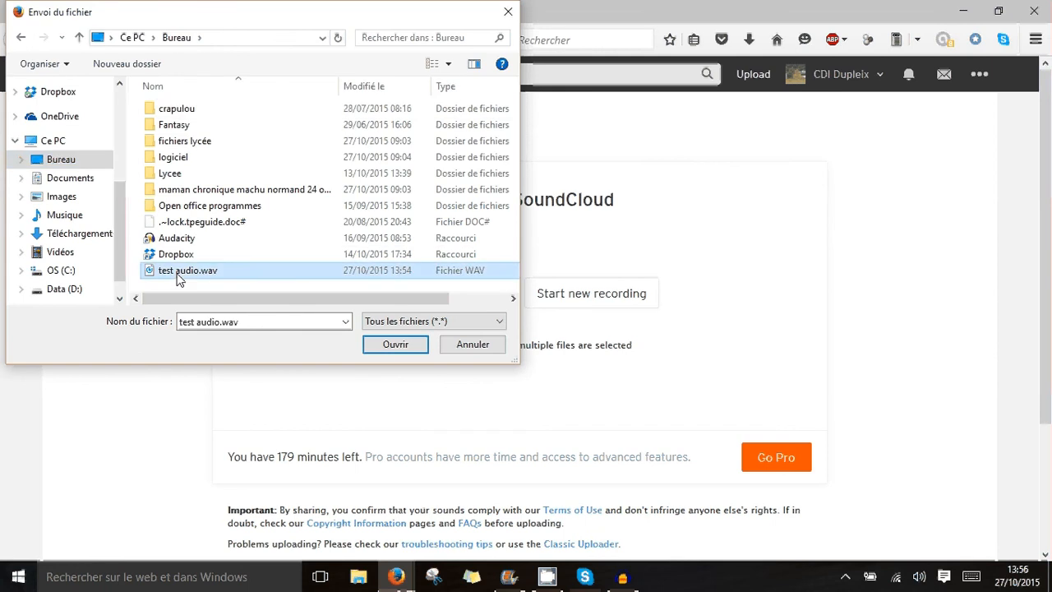
pyautogui.click(393, 343)
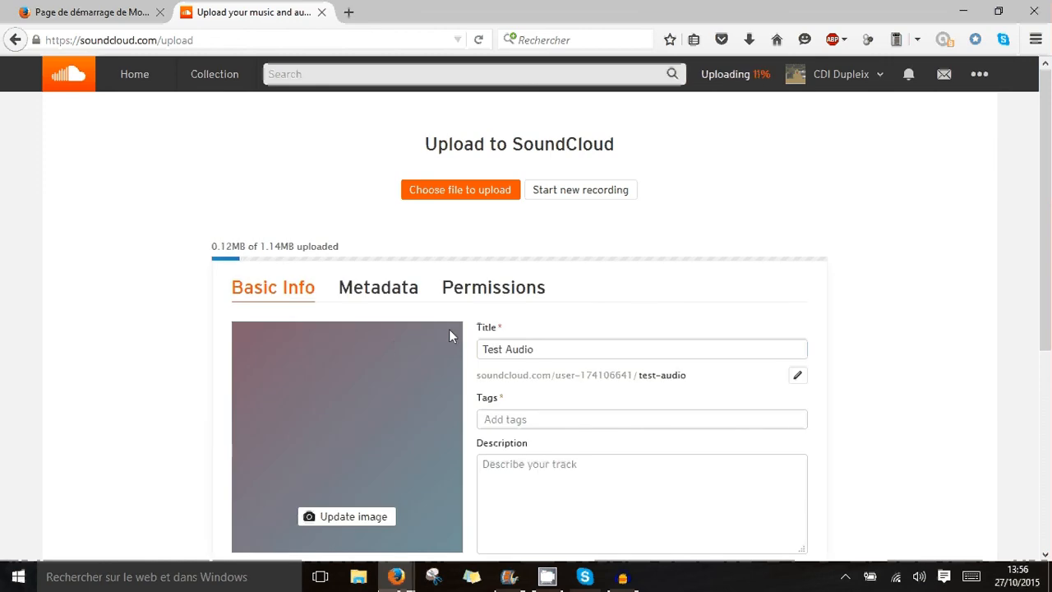
# - Add the tag #son to the Test Audio track in its basic info
pyautogui.scroll(-4, 644, 287)
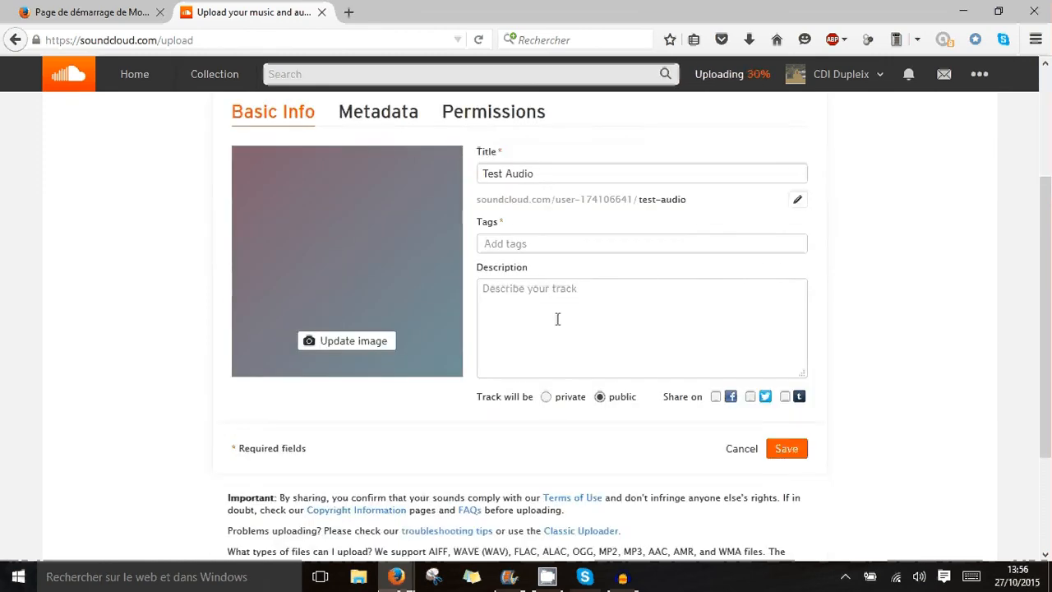
pyautogui.scroll(4, 557, 319)
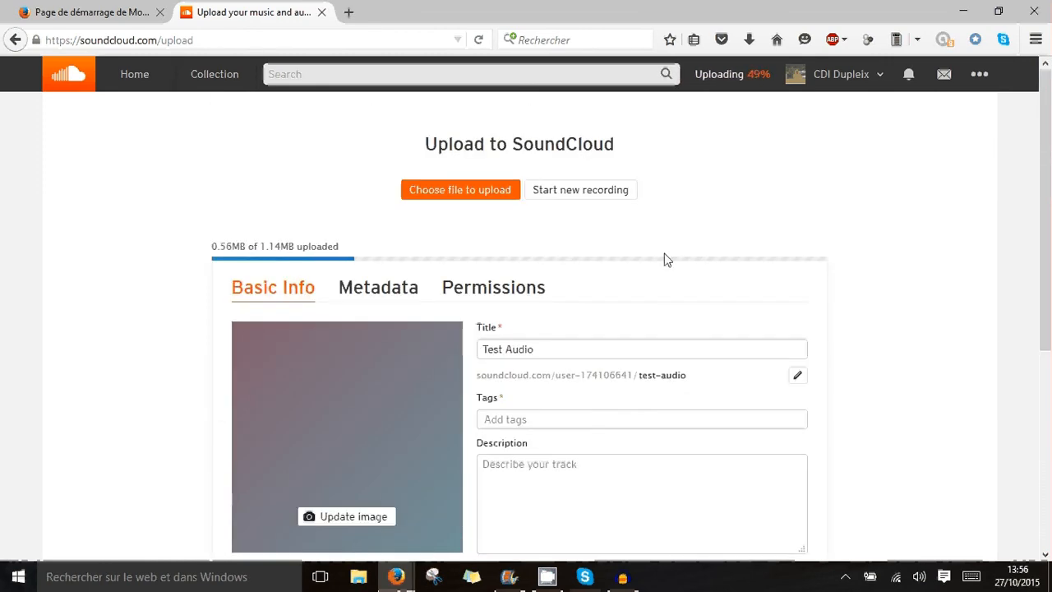
pyautogui.scroll(-4, 665, 258)
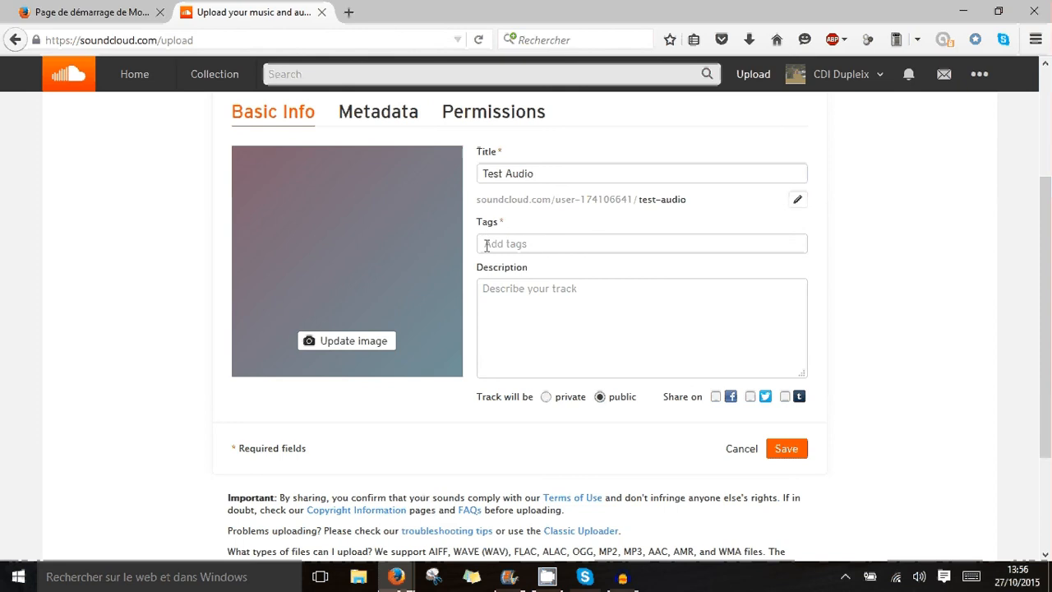
pyautogui.click(486, 244)
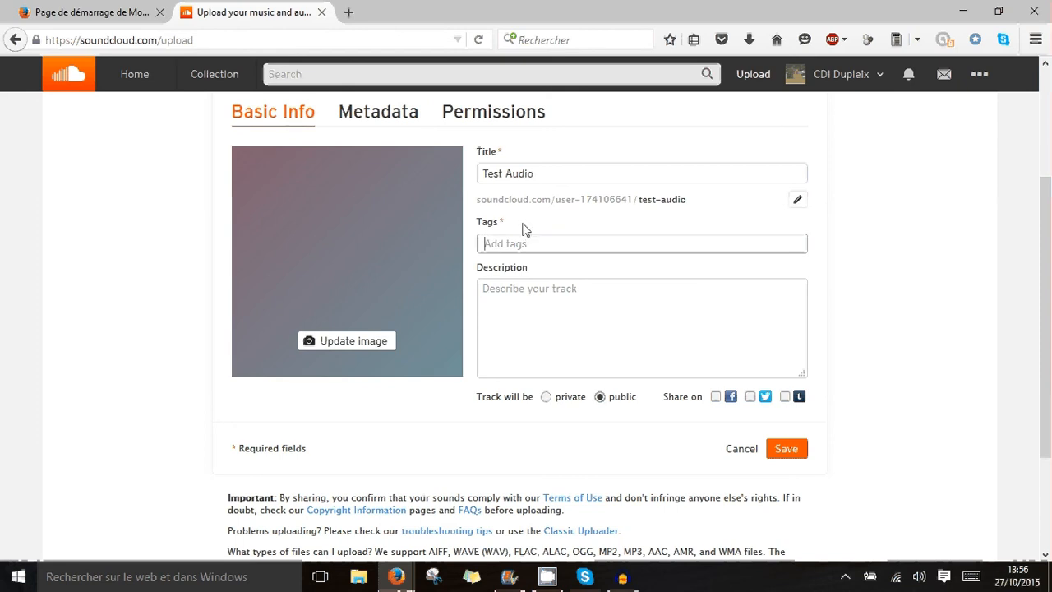
pyautogui.write('#')
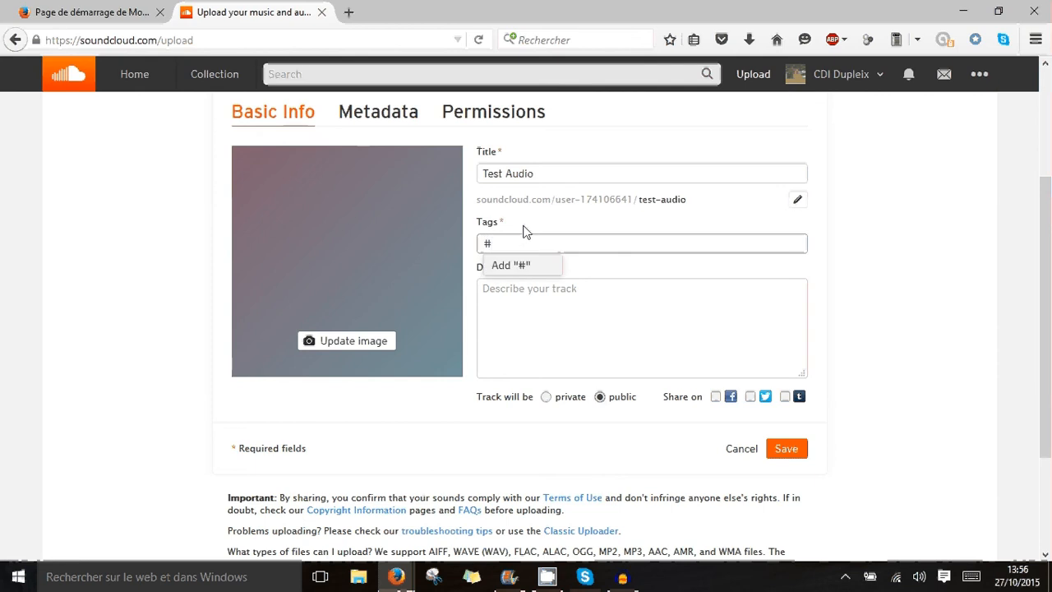
pyautogui.write('son')
pyautogui.click(515, 265)
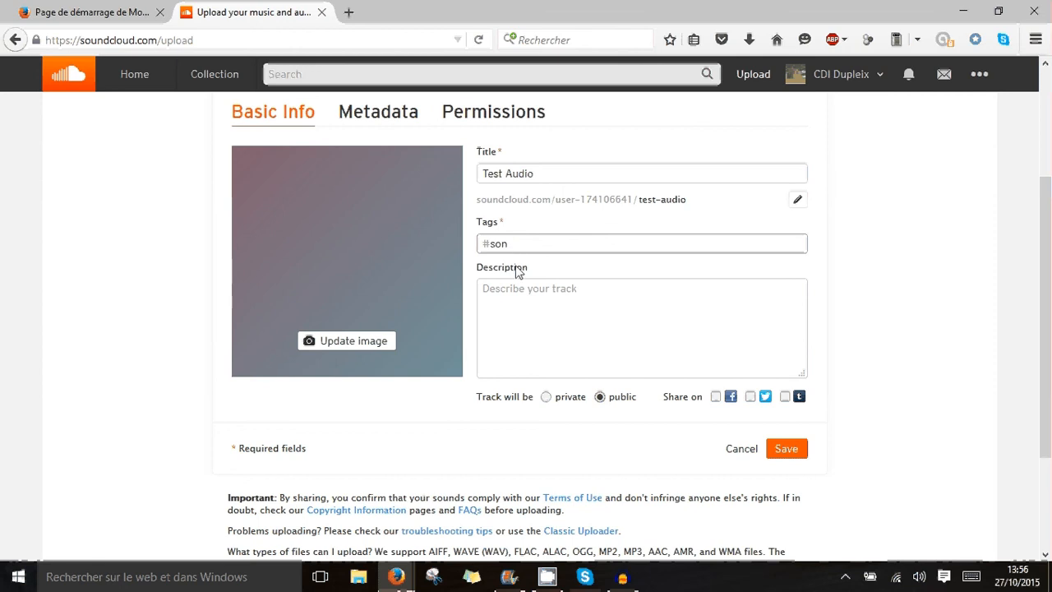
# - Save the Test Audio track's details and copy its share link
pyautogui.click(788, 449)
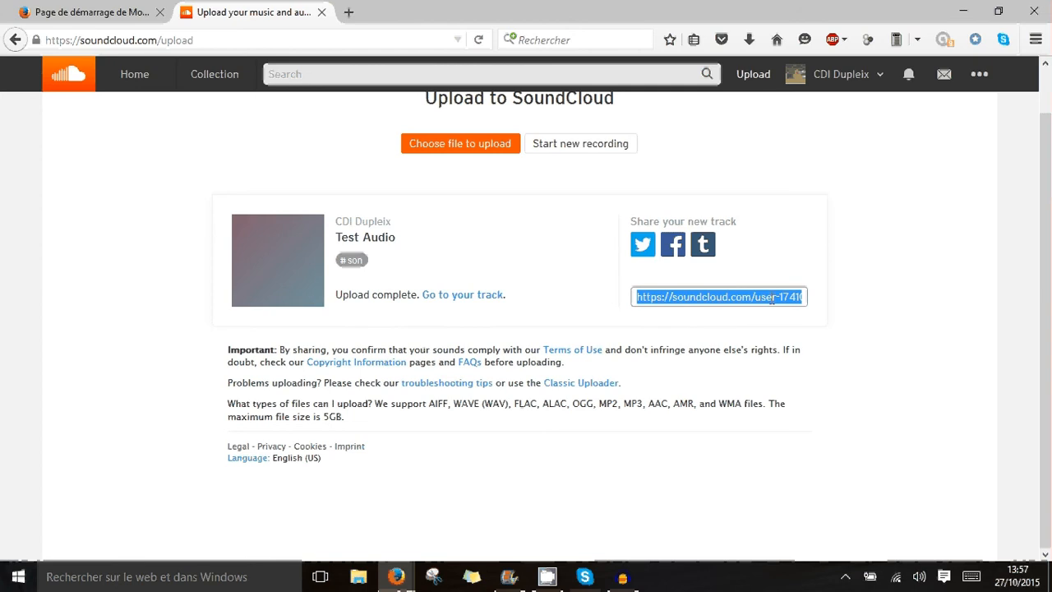
pyautogui.rightClick(771, 299)
pyautogui.click(825, 344)
# - Search the web for thinglink in a new browser tab
pyautogui.click(349, 12)
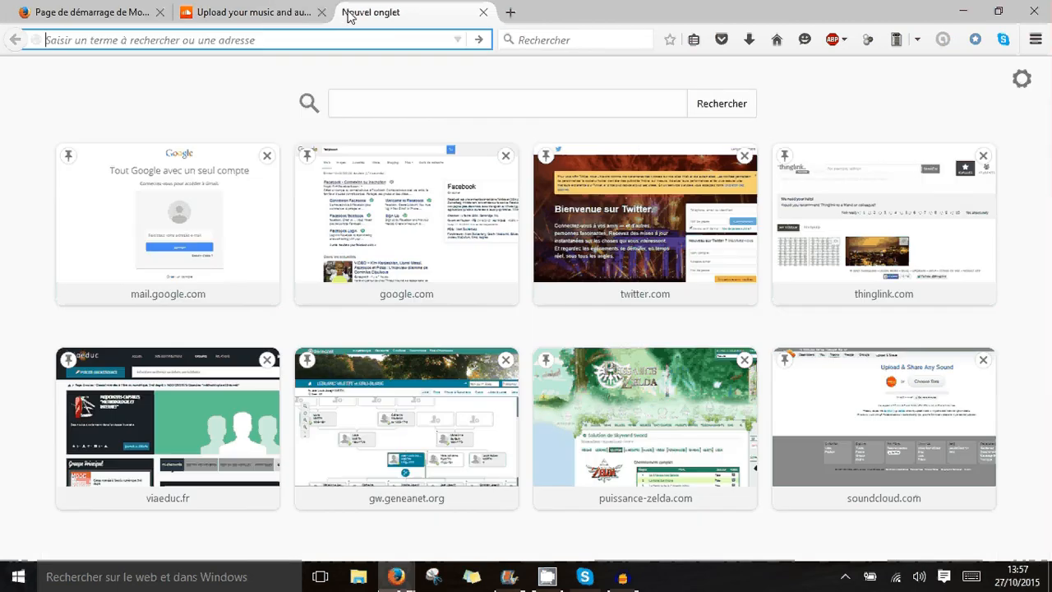
pyautogui.click(419, 102)
pyautogui.write('th')
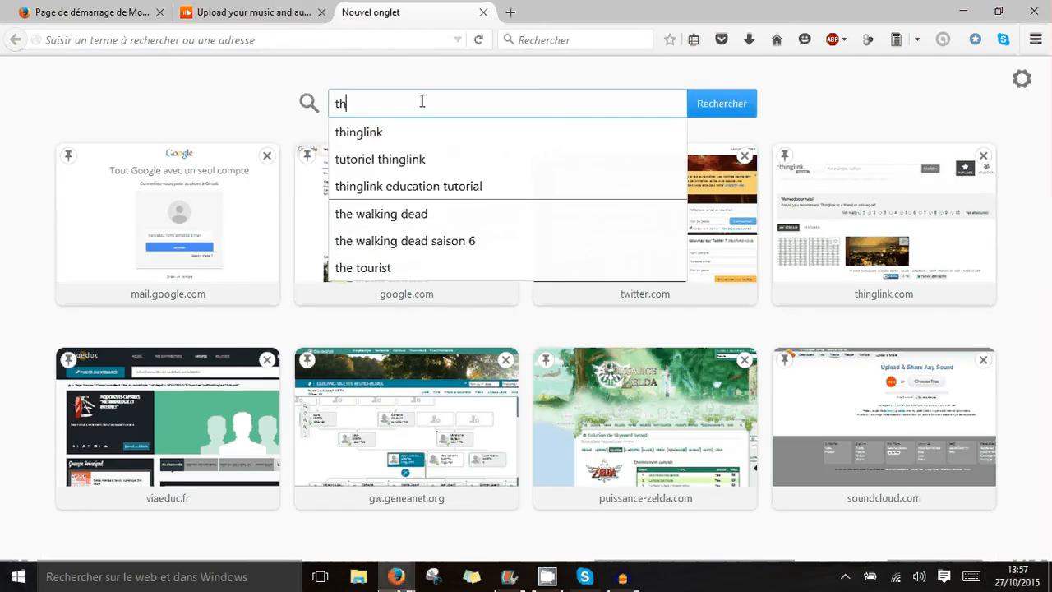
pyautogui.write('ing')
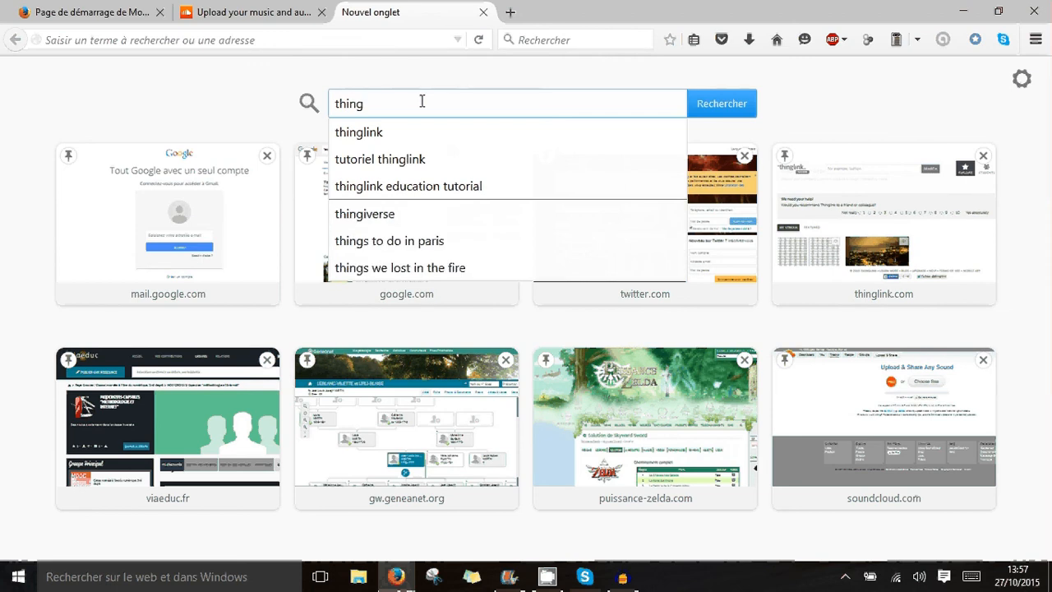
pyautogui.write('link')
pyautogui.press('Return')
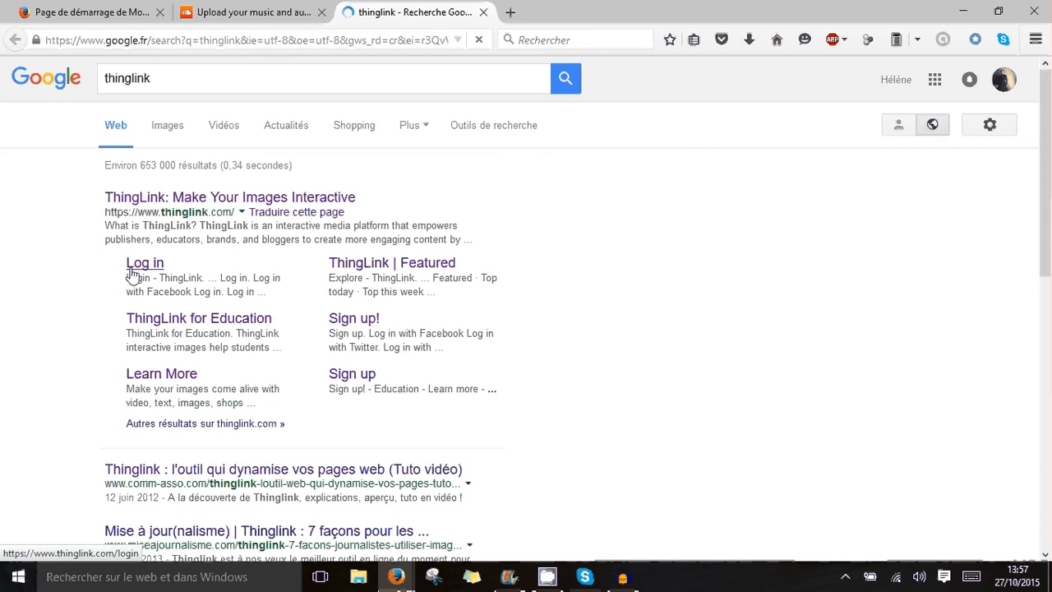
# - Log in to ThingLink and upload étirement.JPG from the crapulou folder on the desktop (Bureau) as a new image
pyautogui.click(132, 276)
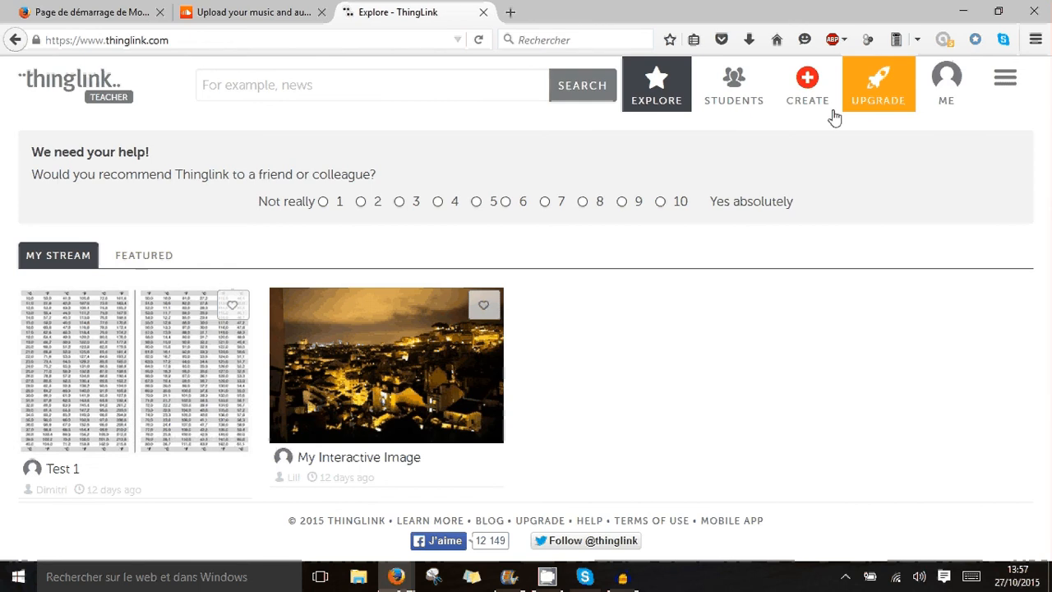
pyautogui.click(808, 82)
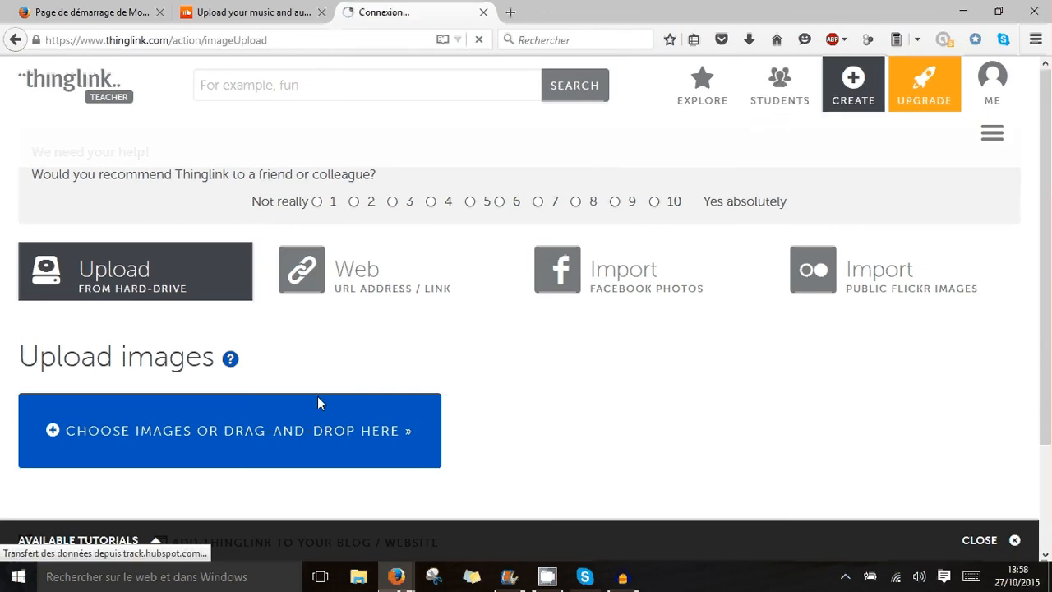
pyautogui.click(275, 425)
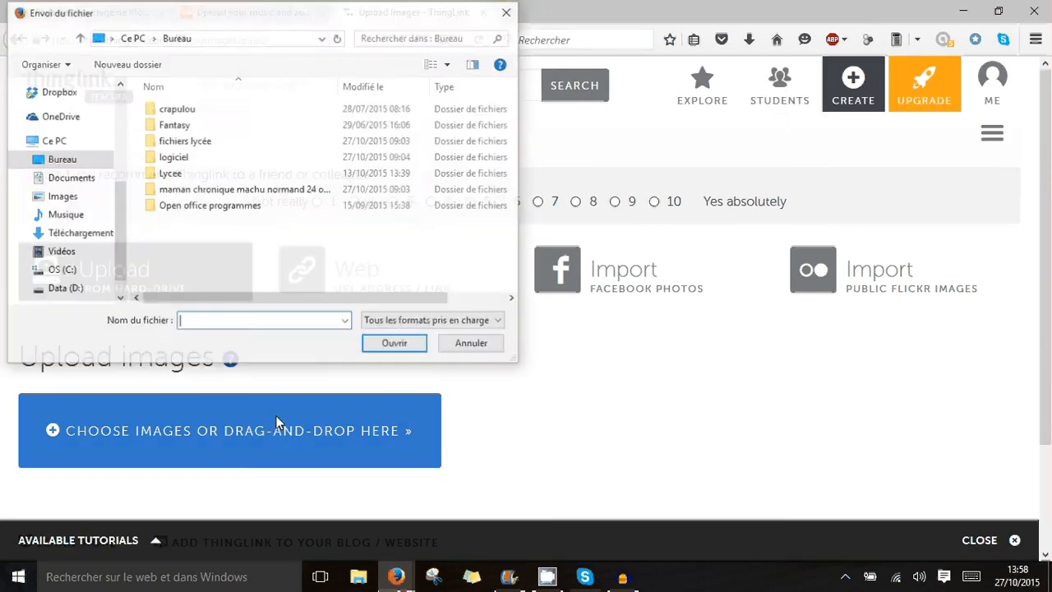
pyautogui.click(190, 112)
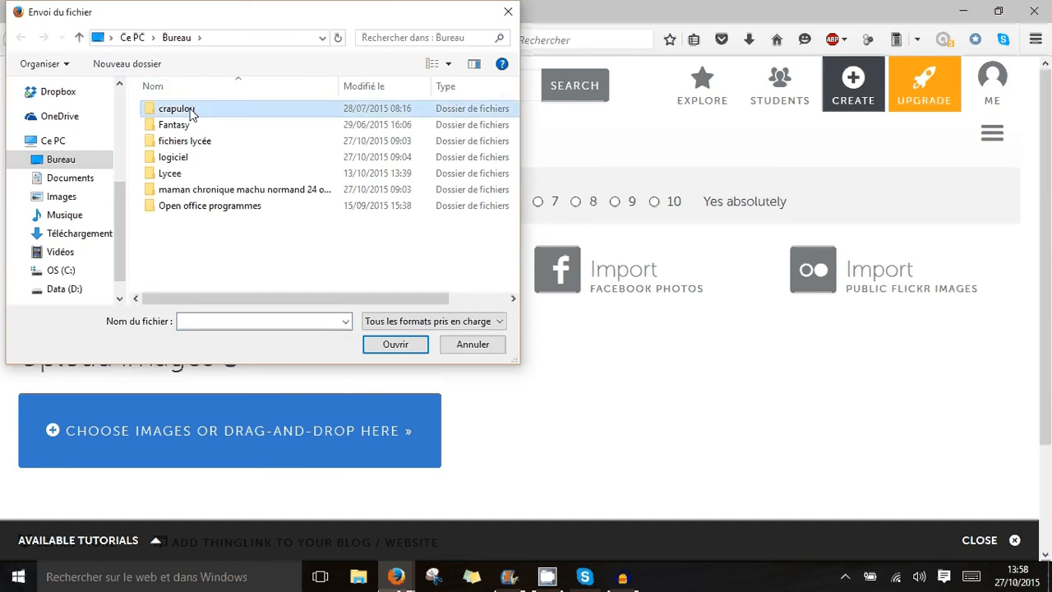
pyautogui.doubleClick(190, 112)
pyautogui.click(275, 128)
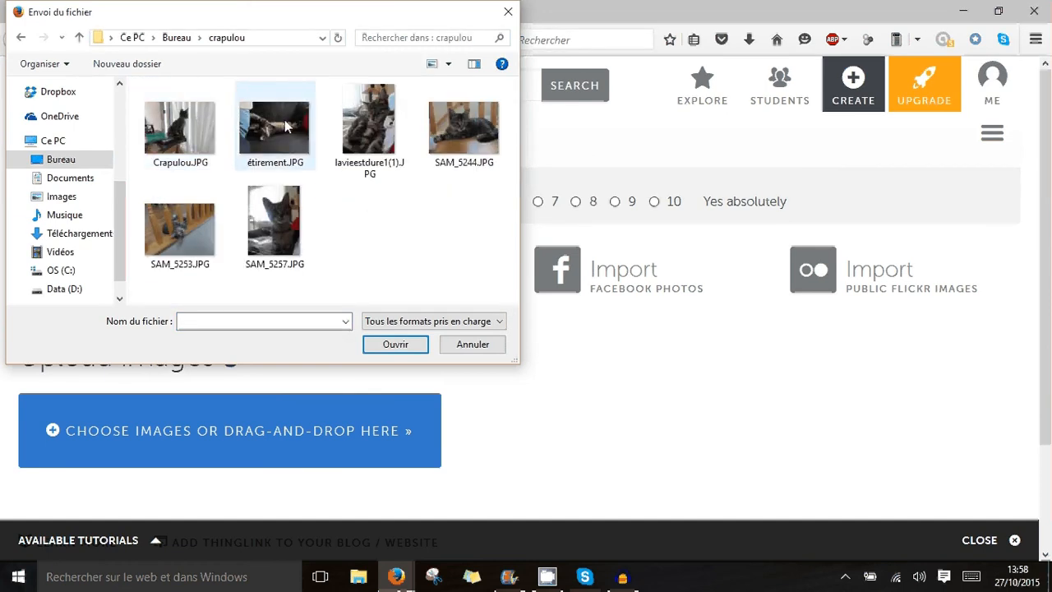
pyautogui.click(396, 345)
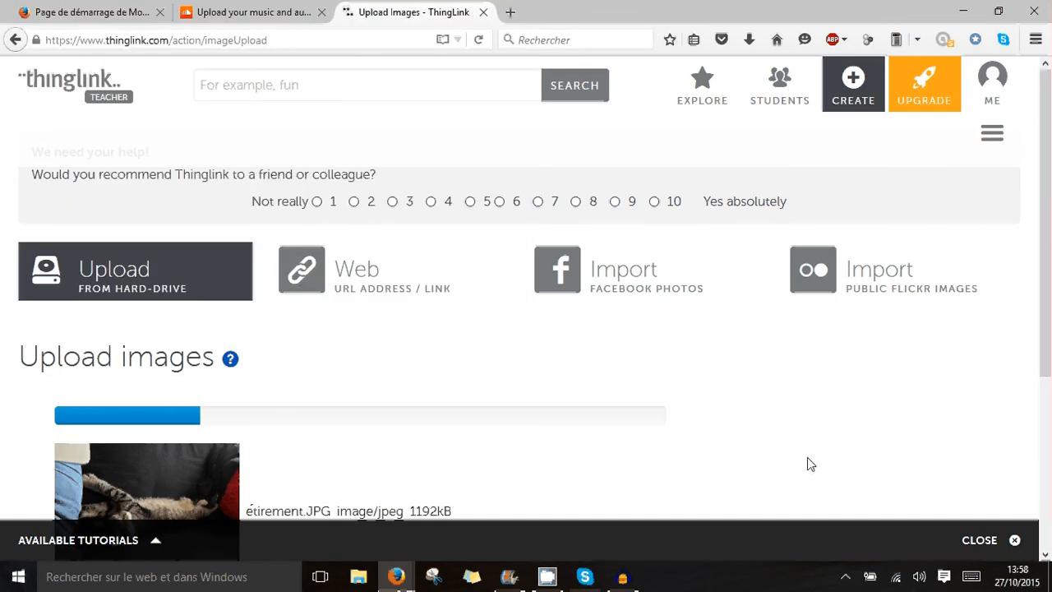
pyautogui.scroll(-5, 834, 455)
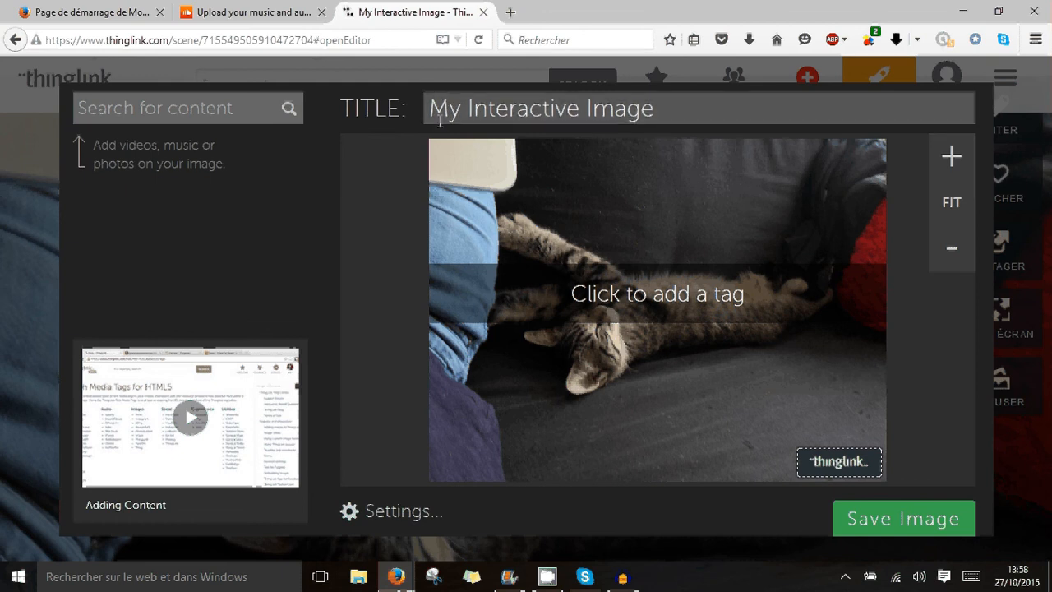
# - Change the interactive image's title to Crapule
pyautogui.click(676, 108)
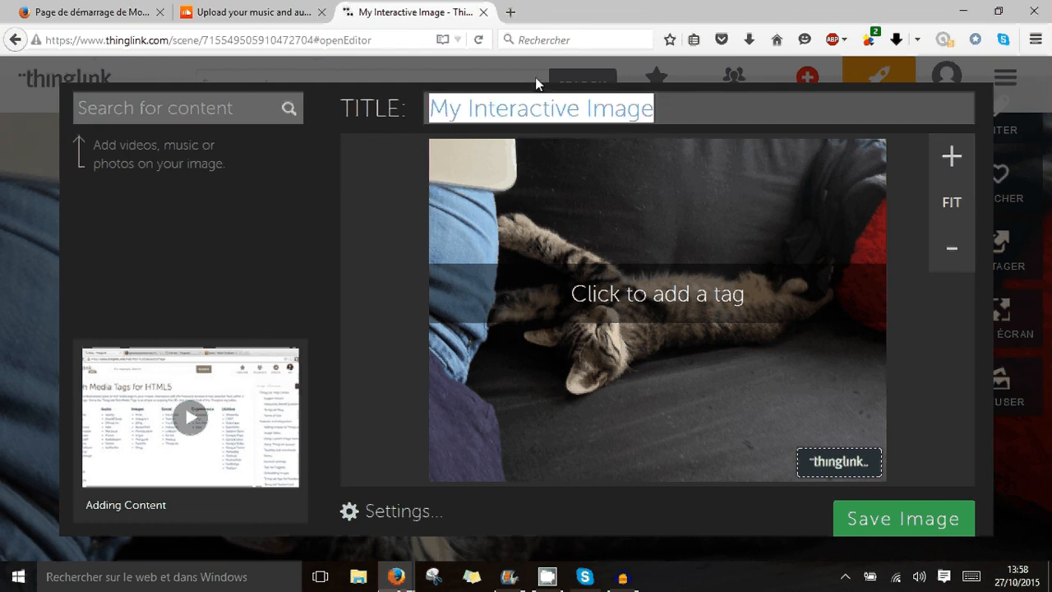
pyautogui.write('C')
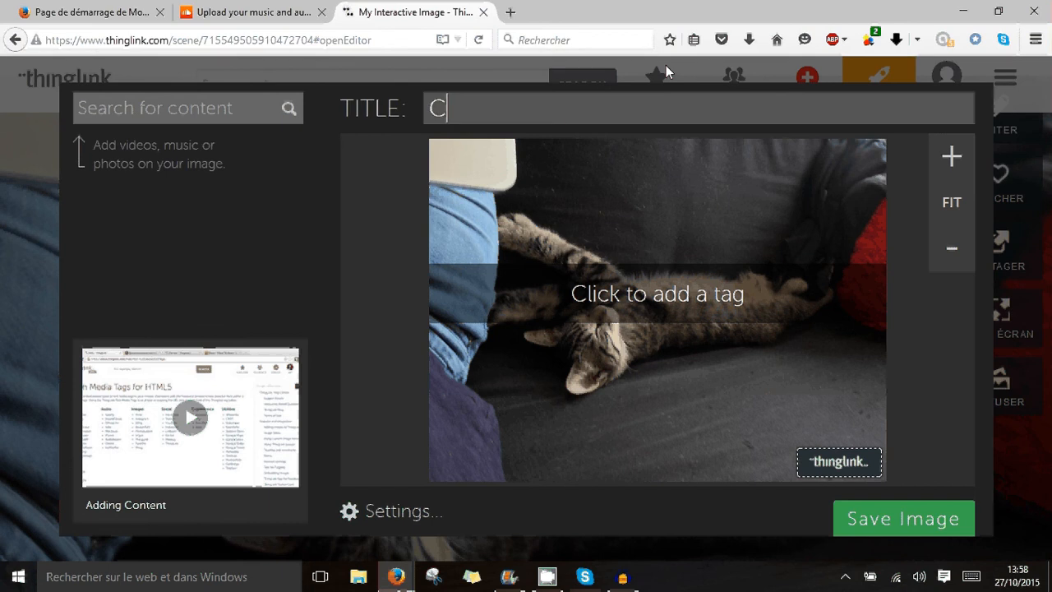
pyautogui.write('rapule')
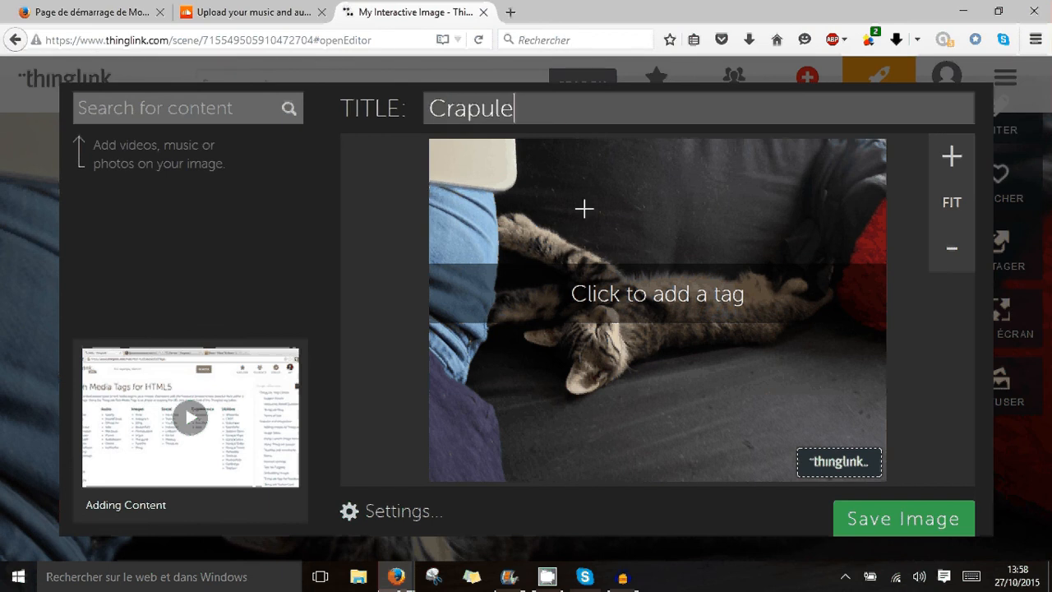
# - Add a tag on the cat's belly with the copied SoundCloud share link as its address, and save the tag and the image
pyautogui.click(662, 282)
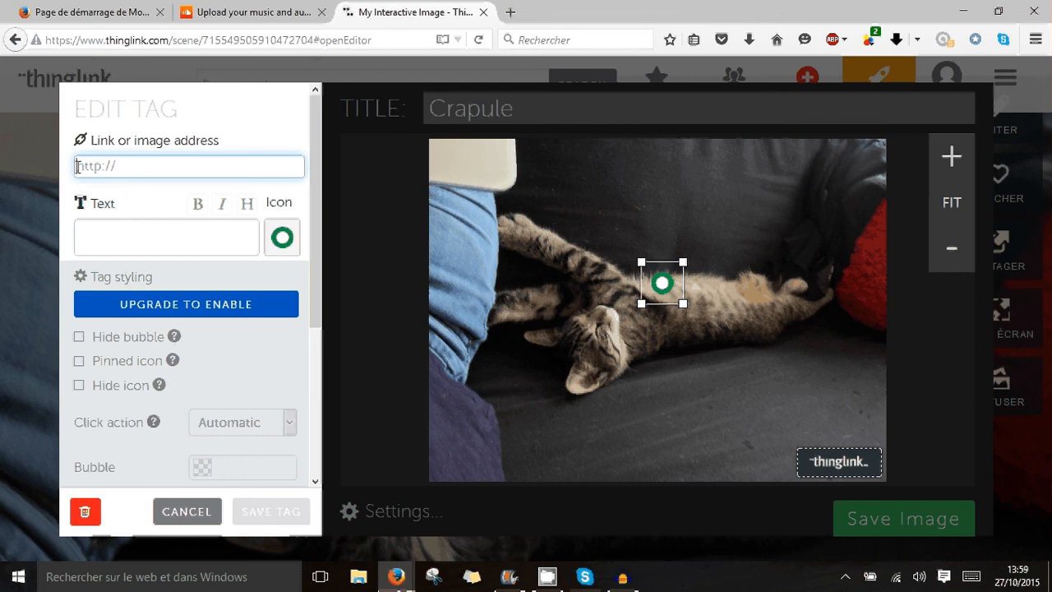
pyautogui.rightClick(77, 167)
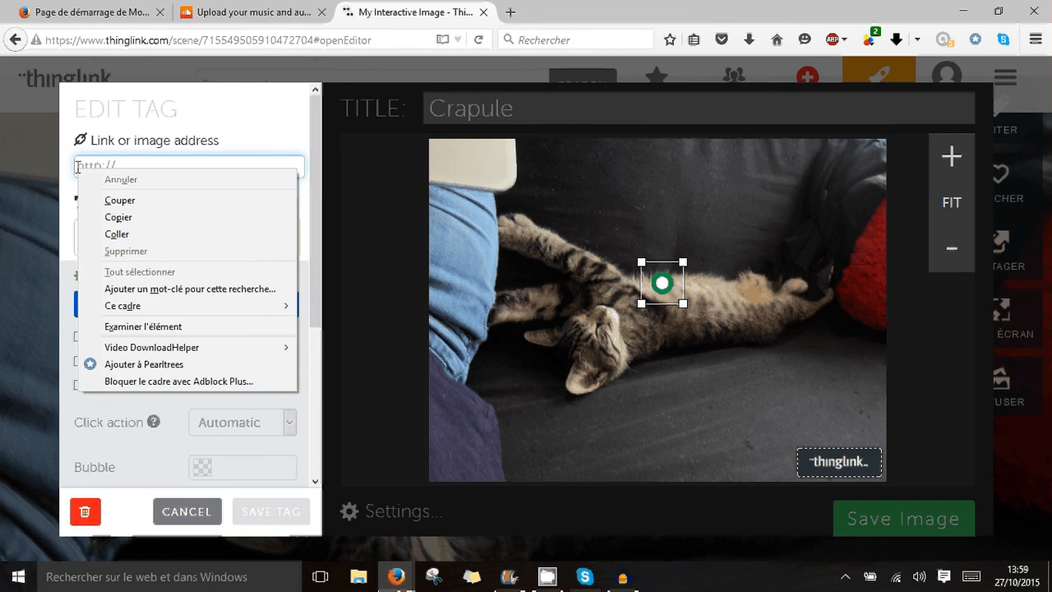
pyautogui.click(119, 234)
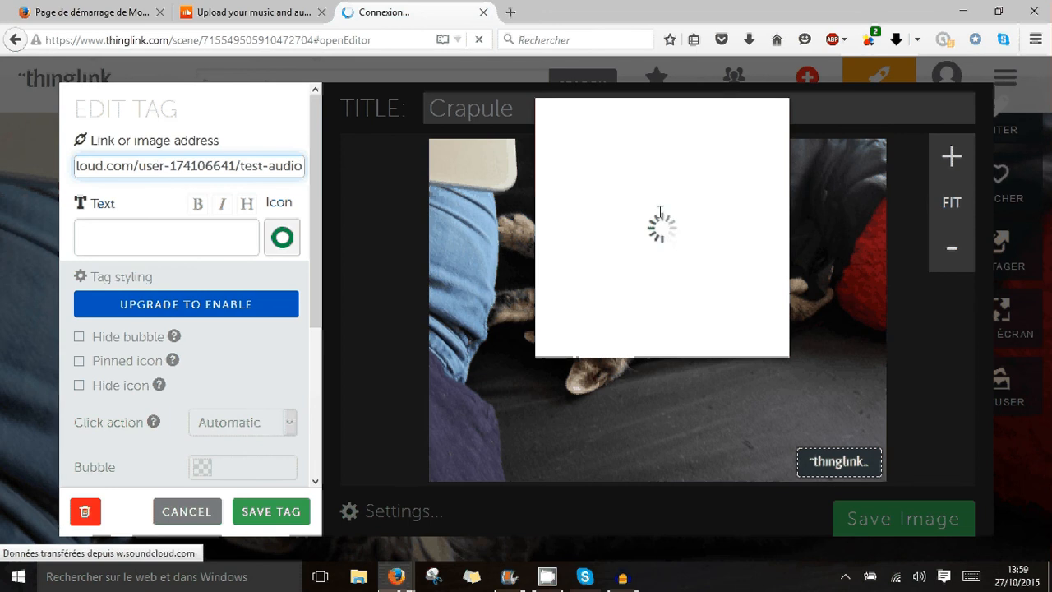
pyautogui.click(294, 513)
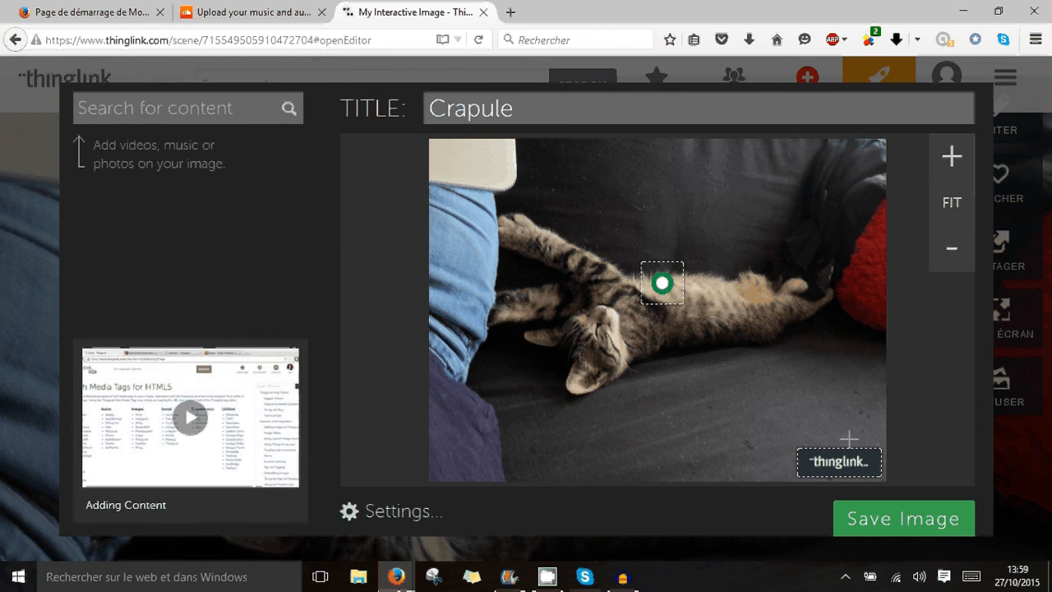
pyautogui.click(928, 519)
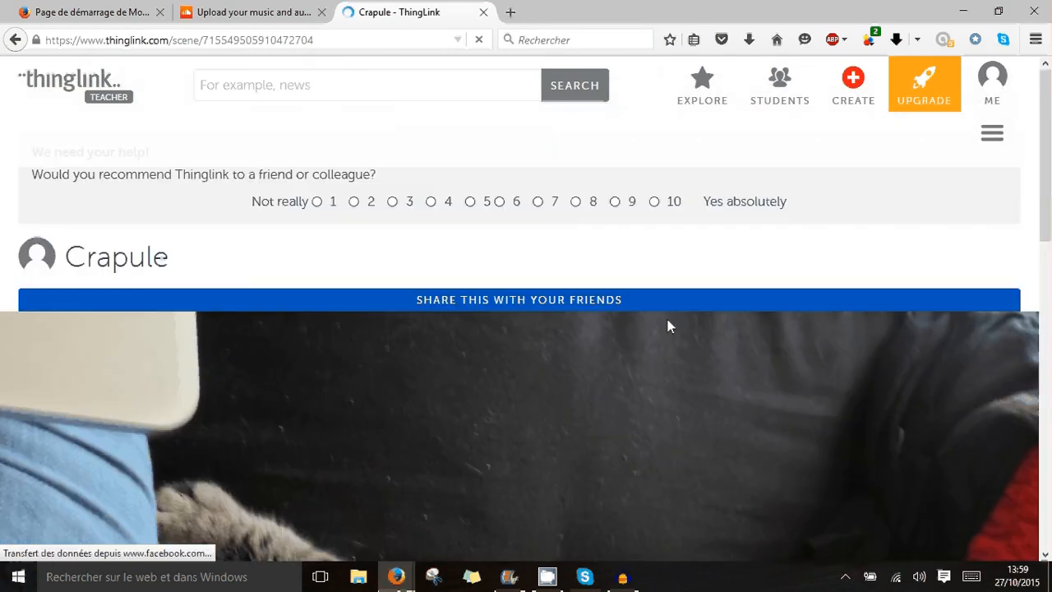
# - Play Test Audio from the tag on the published Crapule image and close its player
pyautogui.scroll(-2, 668, 326)
pyautogui.scroll(-2, 669, 326)
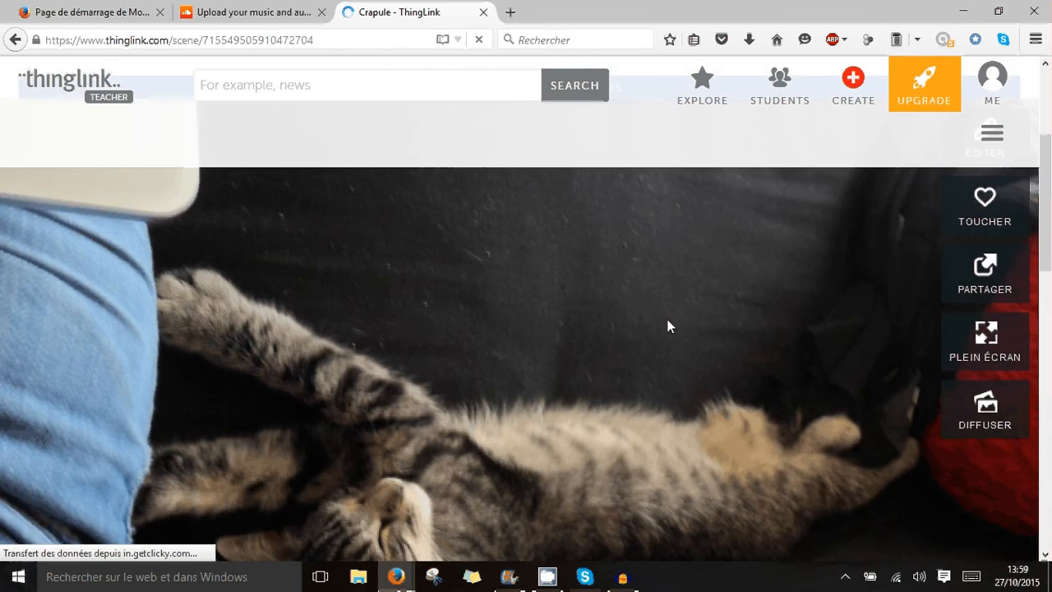
pyautogui.moveTo(531, 440)
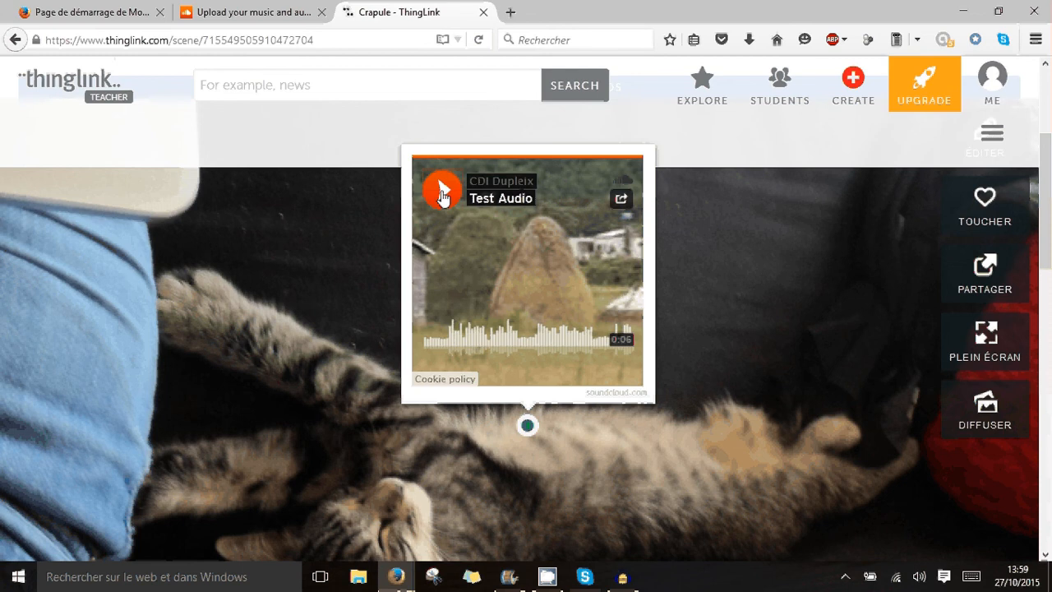
pyautogui.click(442, 194)
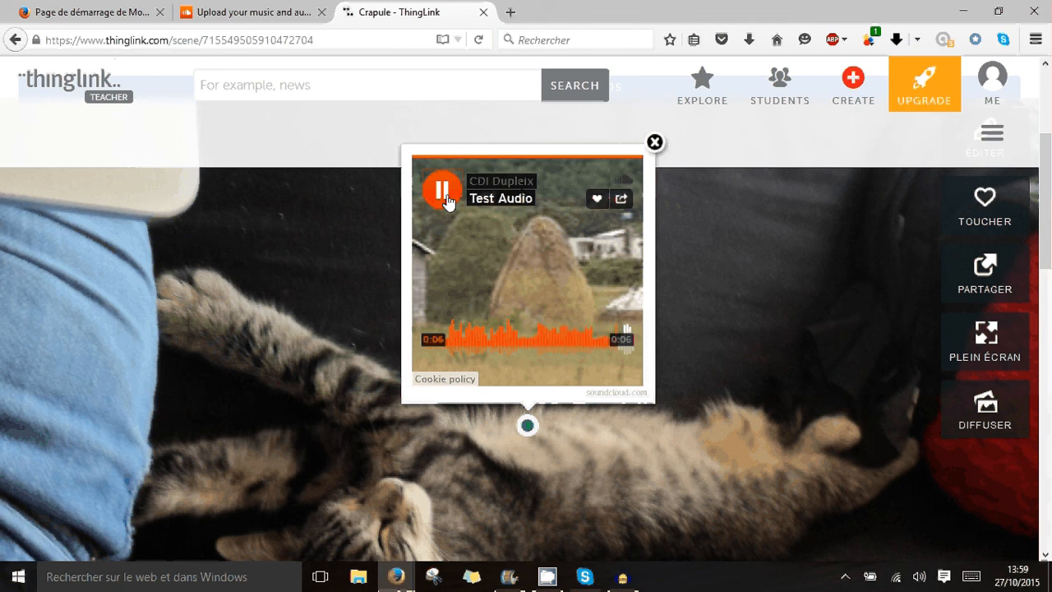
pyautogui.click(655, 143)
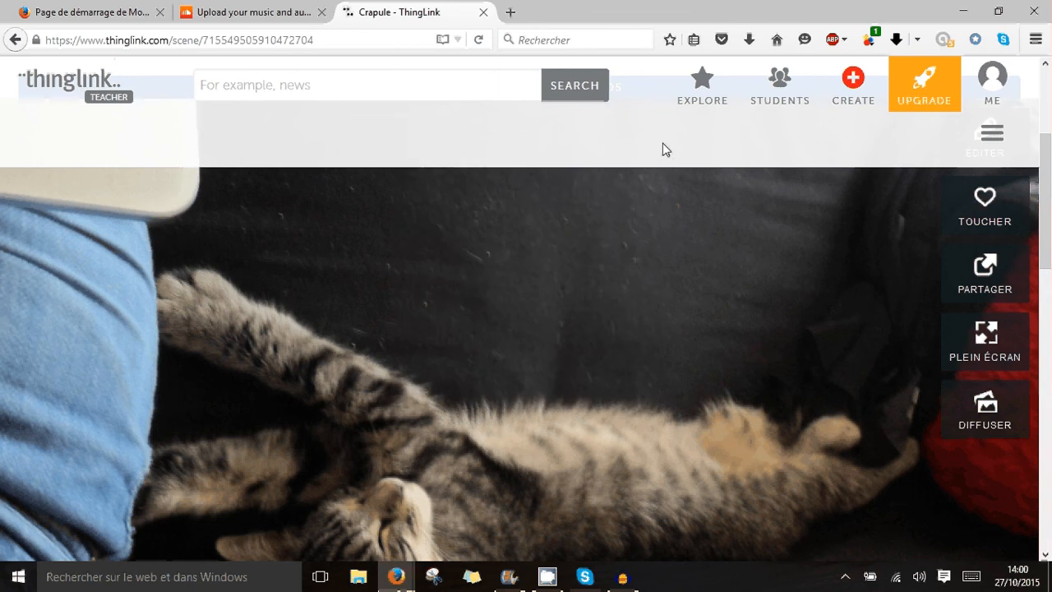
pyautogui.scroll(-2, 669, 342)
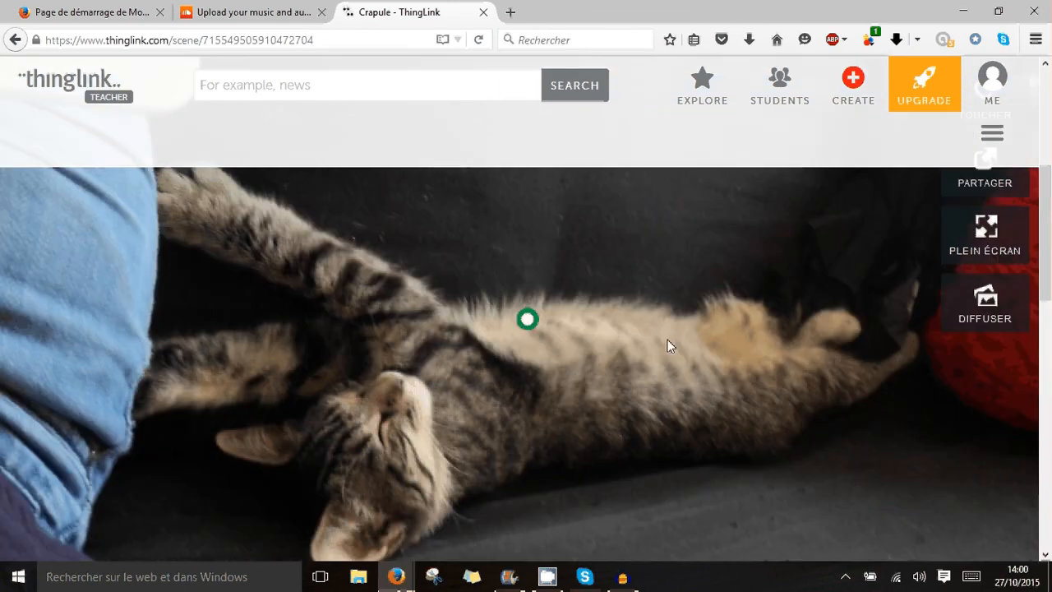